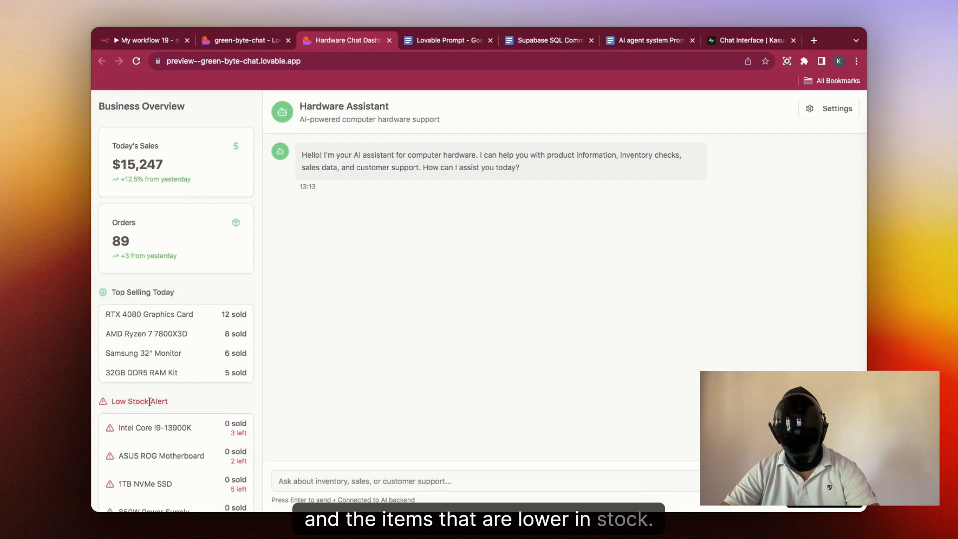
Step: Open the chat app's backend settings and close them again
scroll(166, 442, "down", 3)
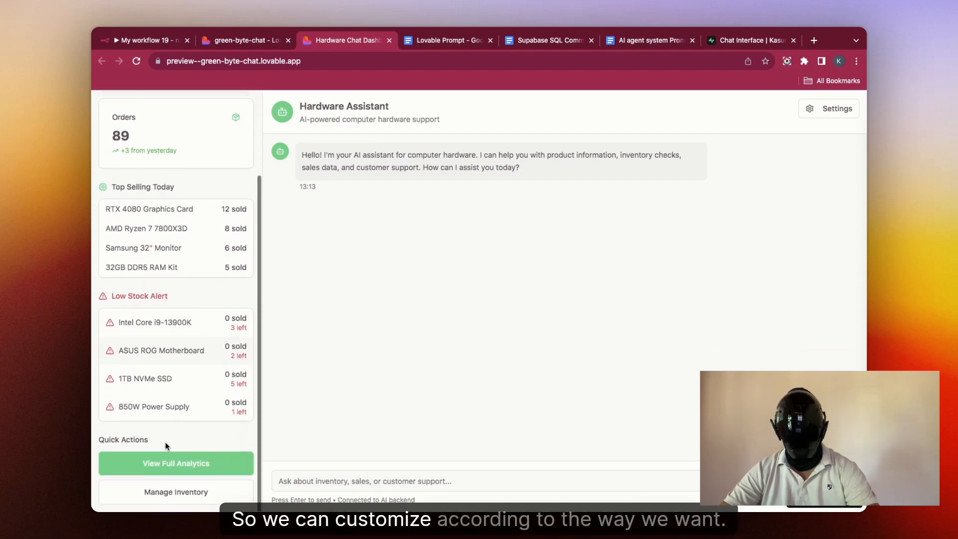
scroll(166, 442, "up", 3)
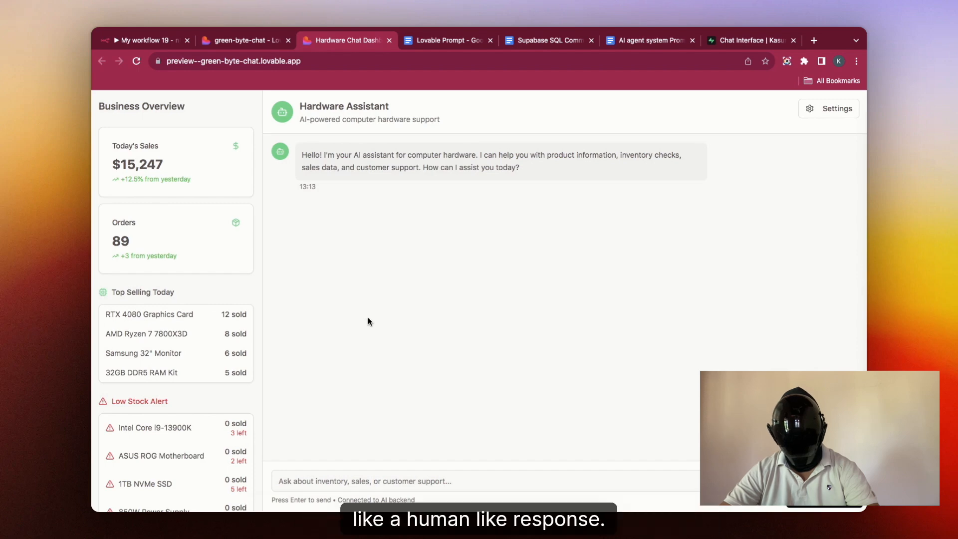
left_click(814, 109)
scroll(715, 272, "down", 10)
left_click(576, 258)
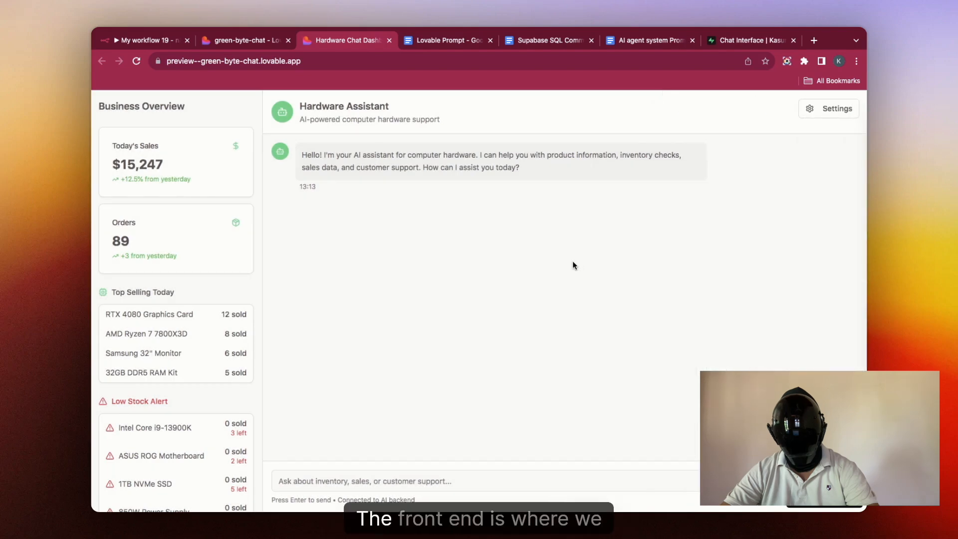
Step: Send the test message 'fsd' in the Lovable-built chat
left_click(394, 480)
type("fsd")
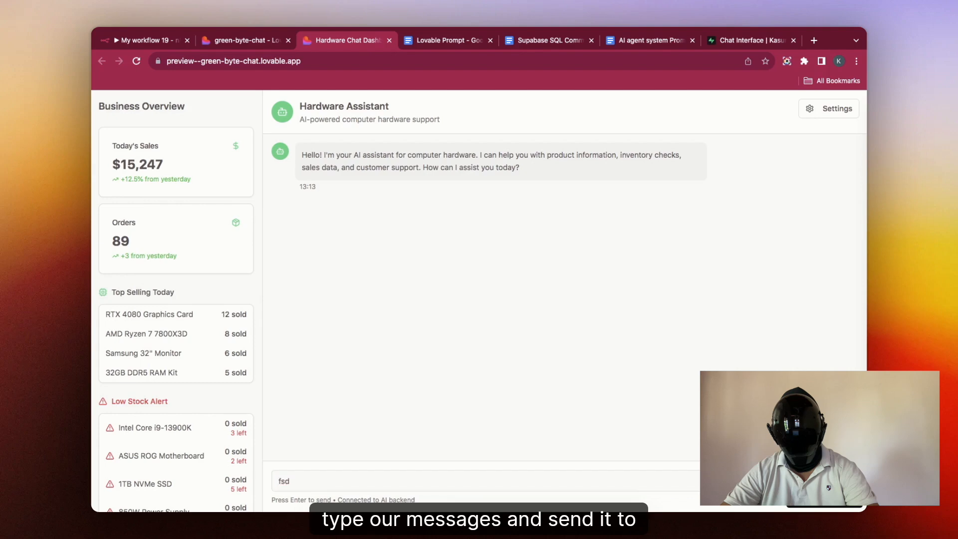
key("Return")
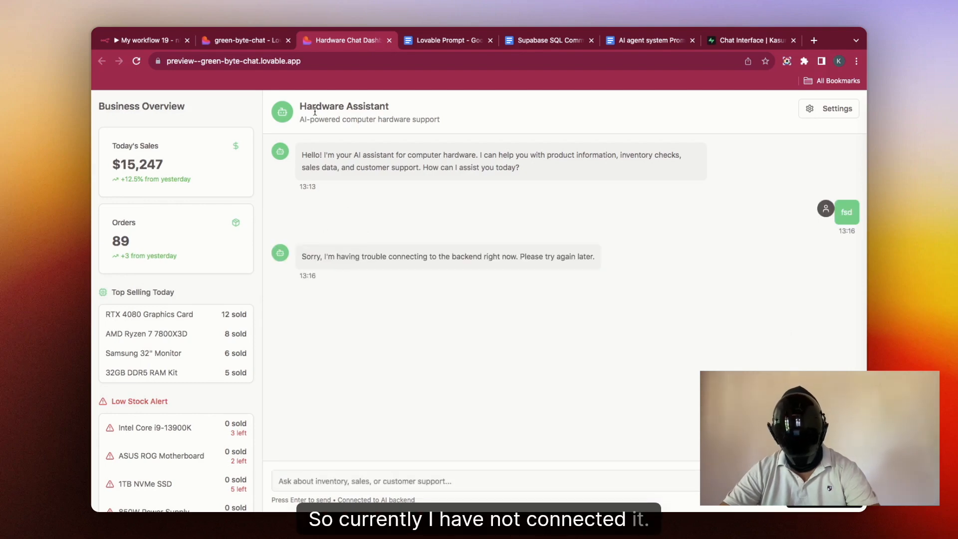
key("super+1")
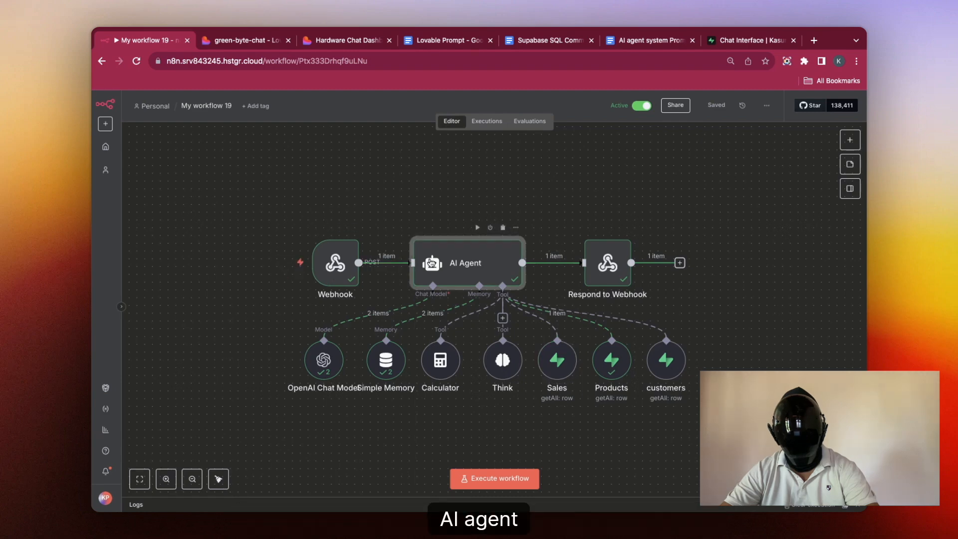
Step: Read through the AI Agent node's prompt and system message describing its database tools
double_click(431, 263)
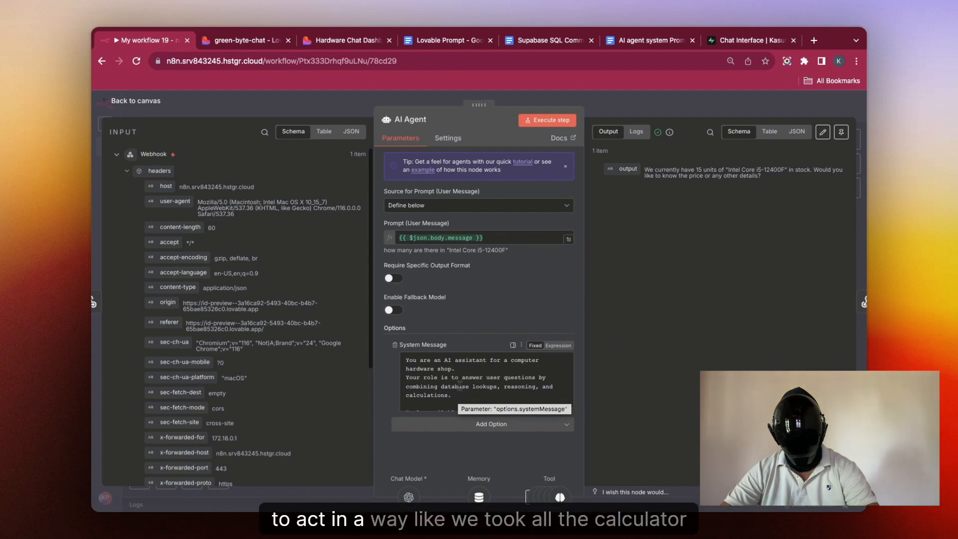
scroll(459, 383, "down", 3)
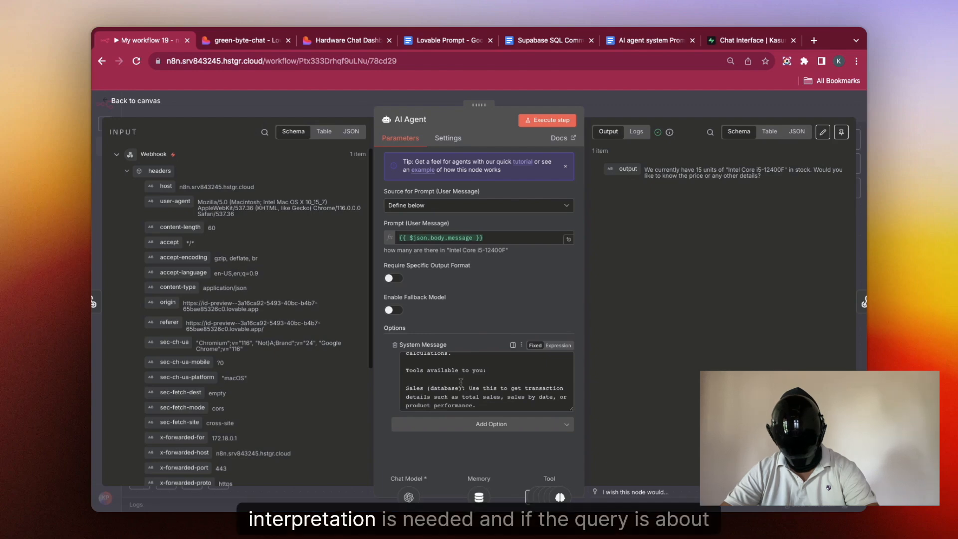
scroll(460, 382, "down", 2)
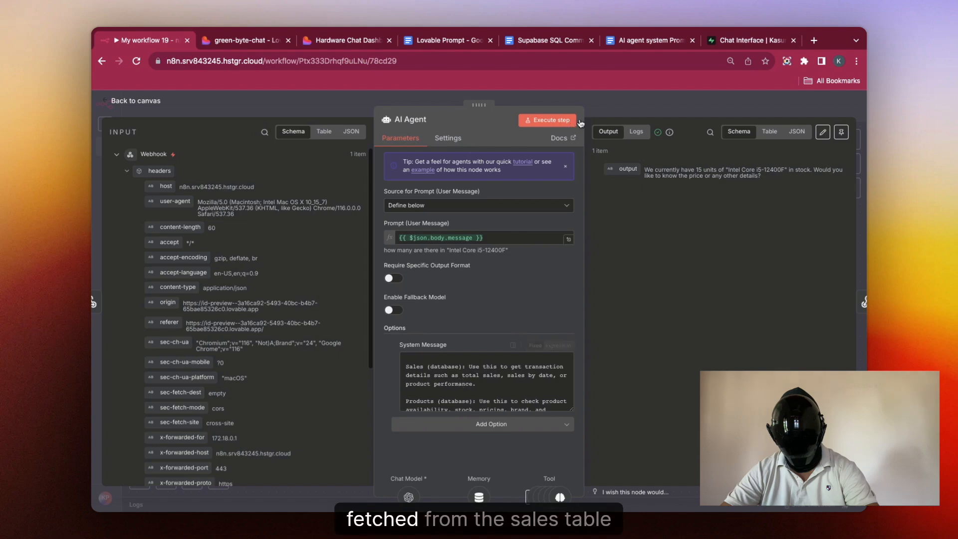
key("Escape")
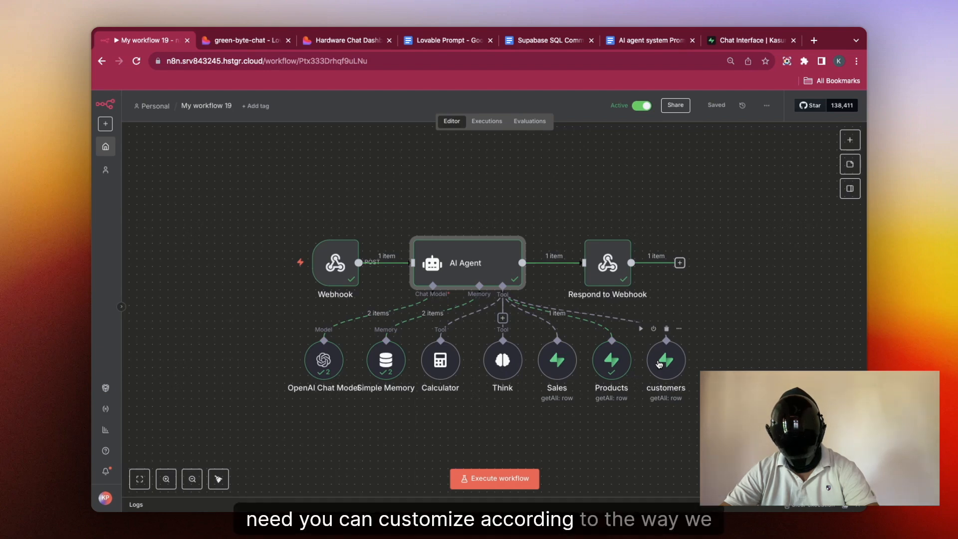
left_click(733, 44)
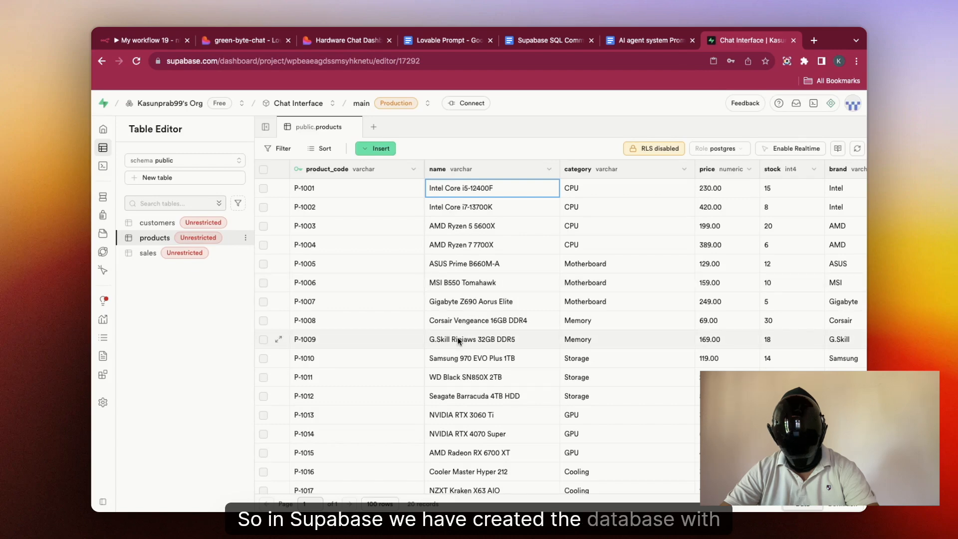
Step: Browse the Supabase customers, products and sales tables in the Table Editor
scroll(458, 341, "down", 1)
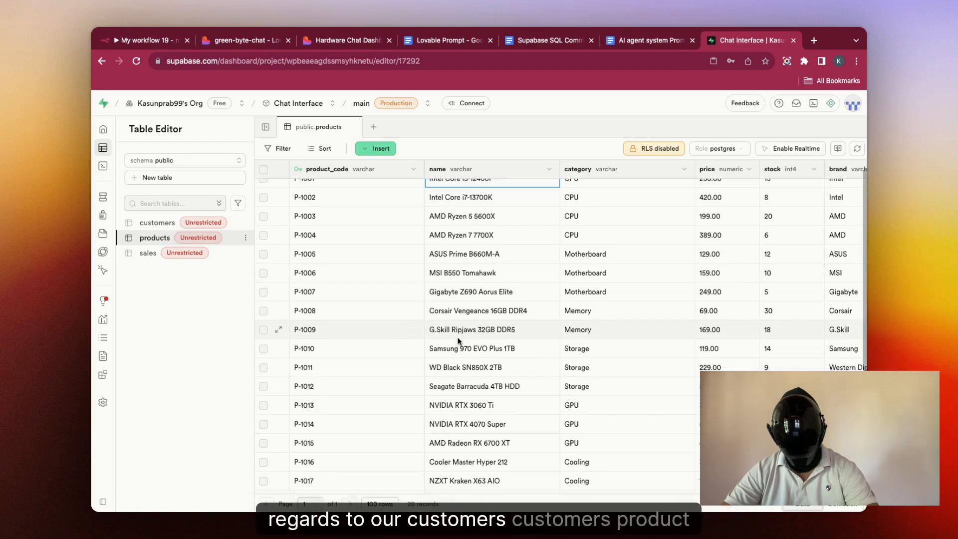
left_click(165, 225)
left_click(155, 237)
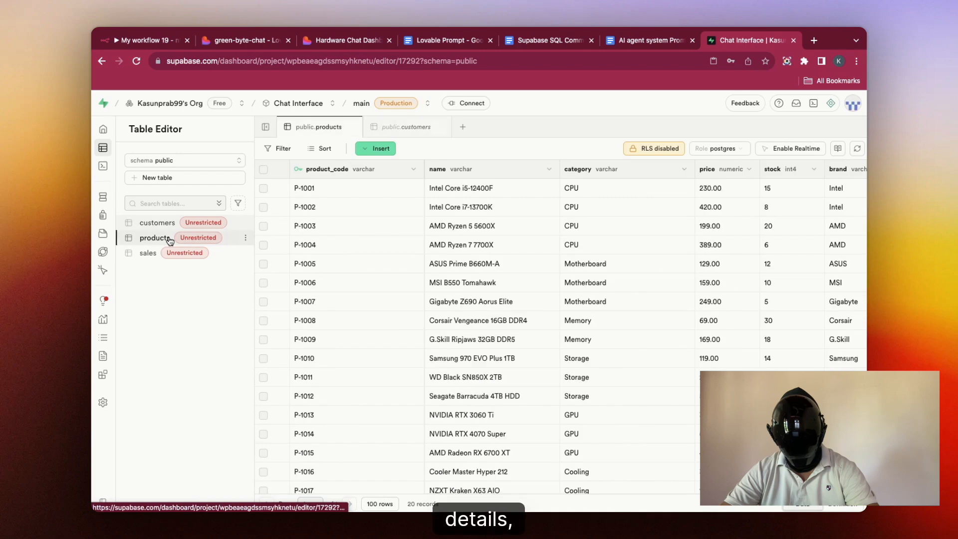
left_click(148, 253)
scroll(480, 317, "down", 2)
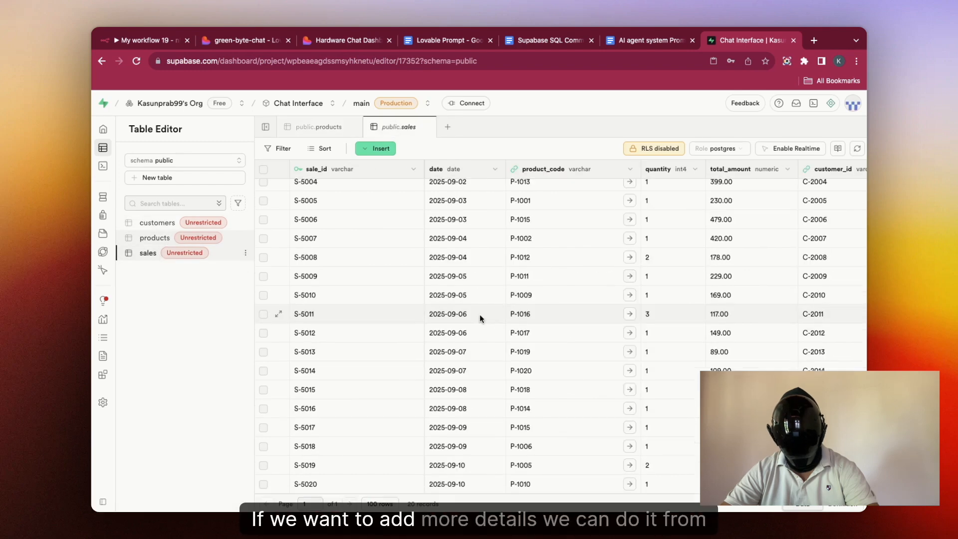
scroll(480, 314, "up", 2)
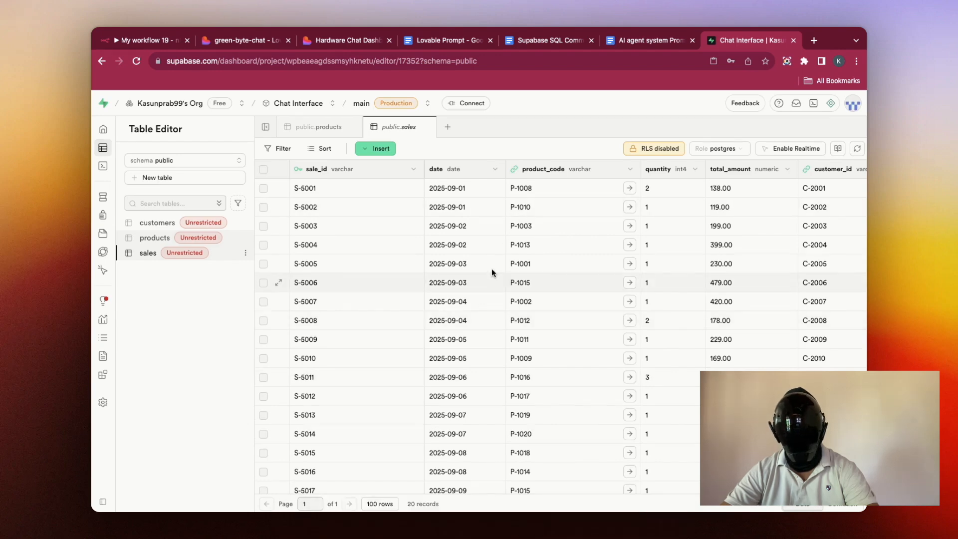
key("super+3")
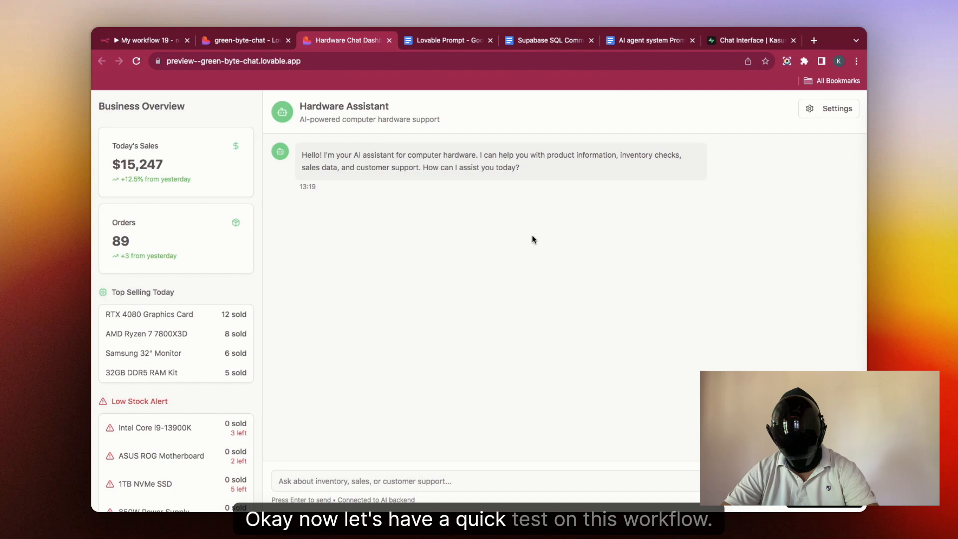
Step: Start the n8n workflow listening for a test call and send 'Hi' in the chat
left_click(144, 40)
left_click(136, 61)
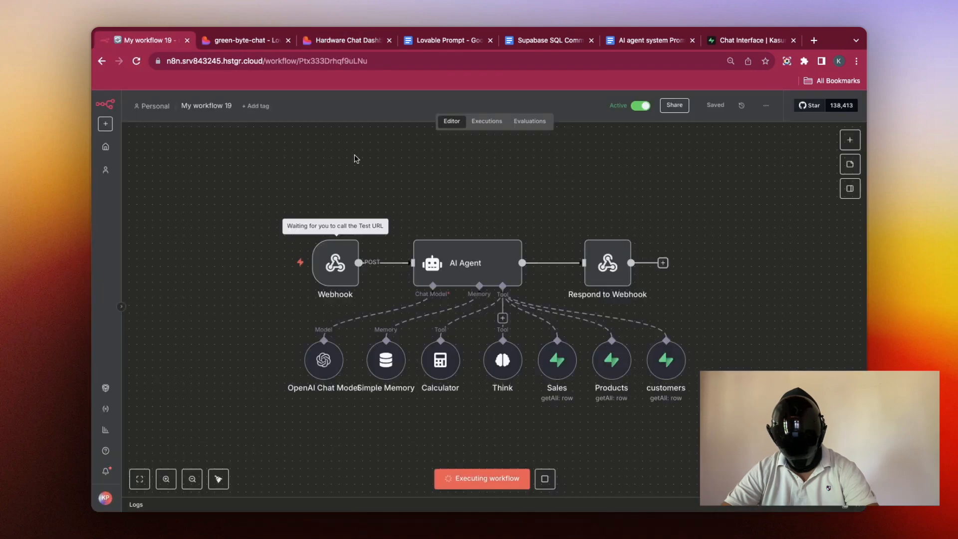
key("ctrl+Tab")
left_click(394, 483)
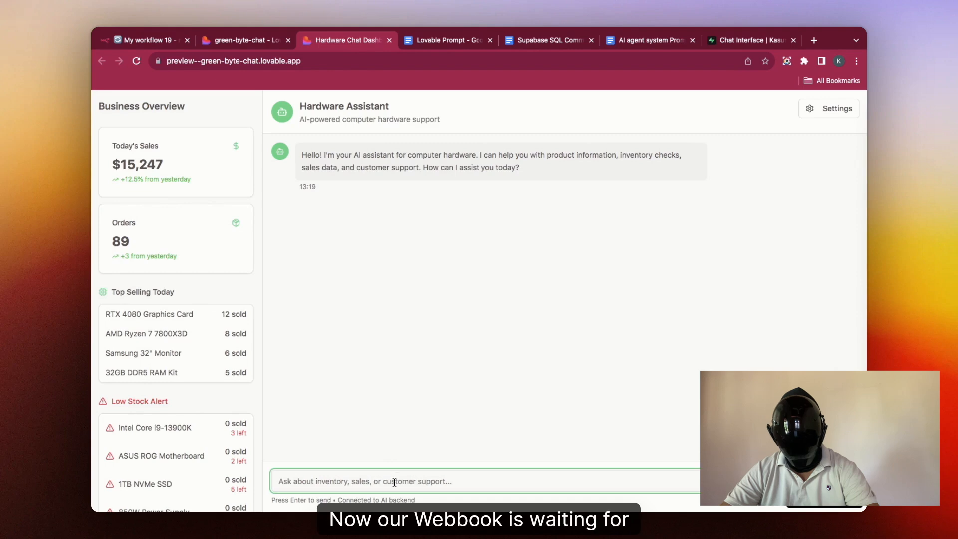
type("Hi")
key("Return")
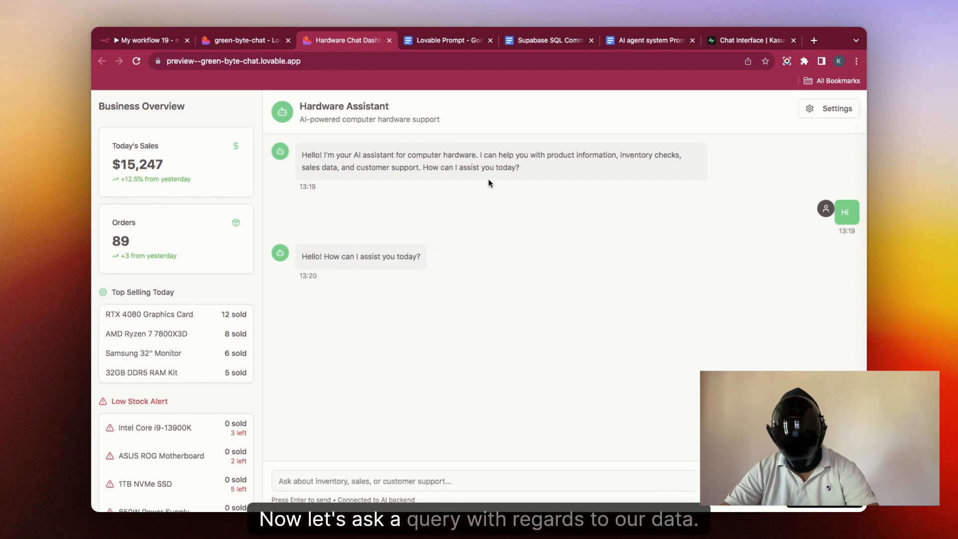
Step: Ask the assistant 'what the prices of Intel Core i9-13900K?' and read the answer
left_click(747, 40)
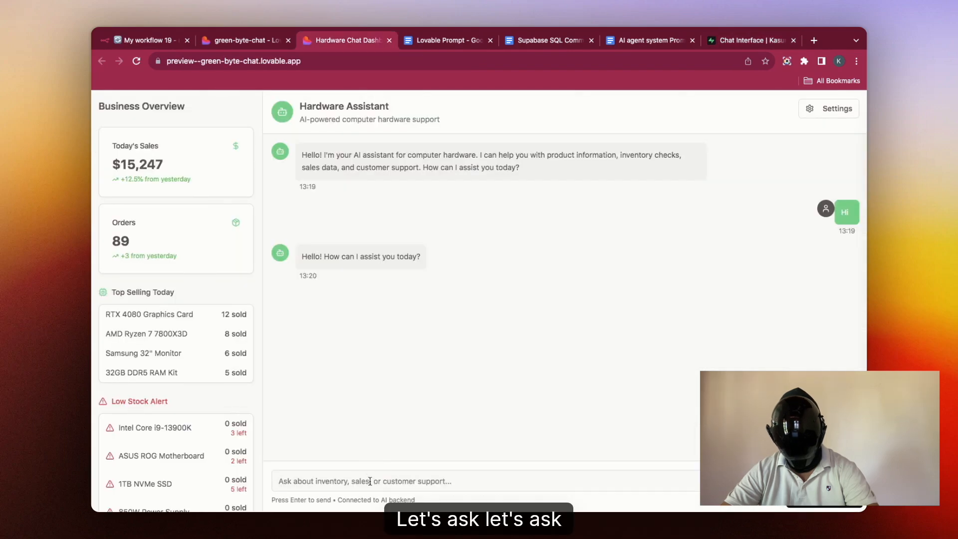
left_click(370, 481)
type("what the")
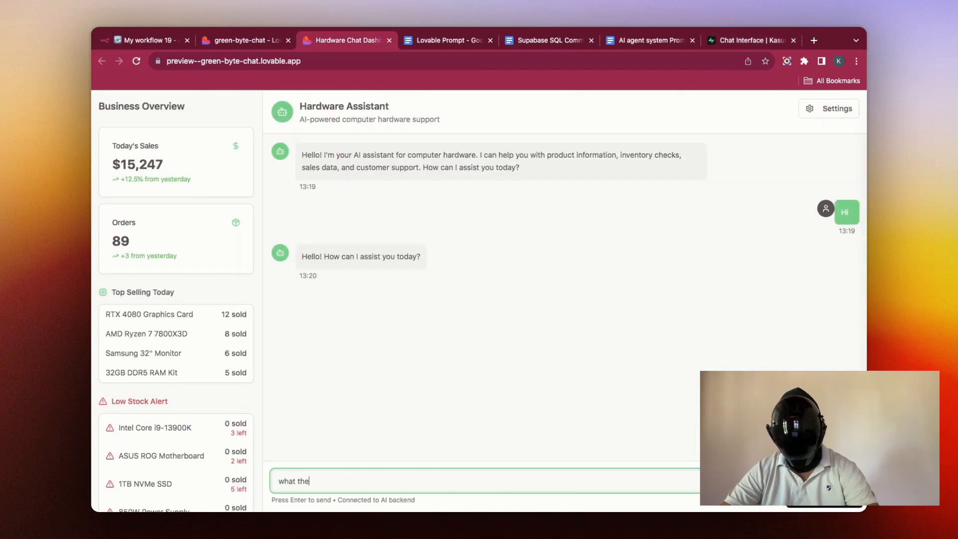
type(" prices of Intel Core i9-13900K?")
key("Return")
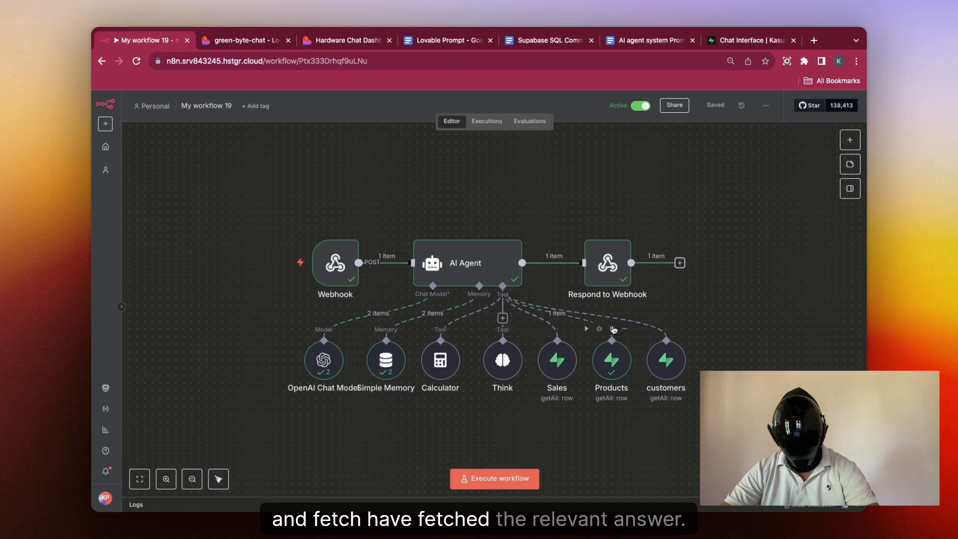
left_click(345, 43)
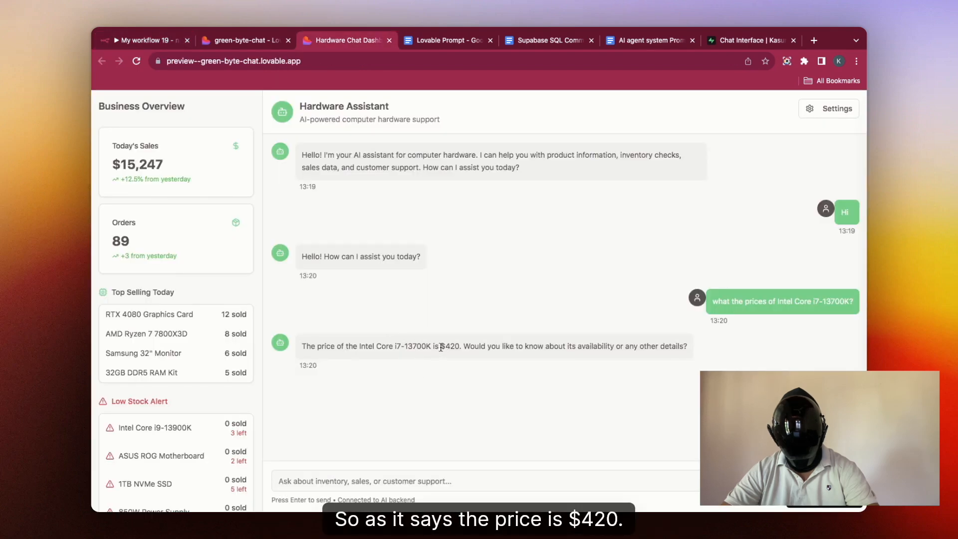
Step: Check product P-1002's price of 420.00 in the Supabase products table
left_click(720, 43)
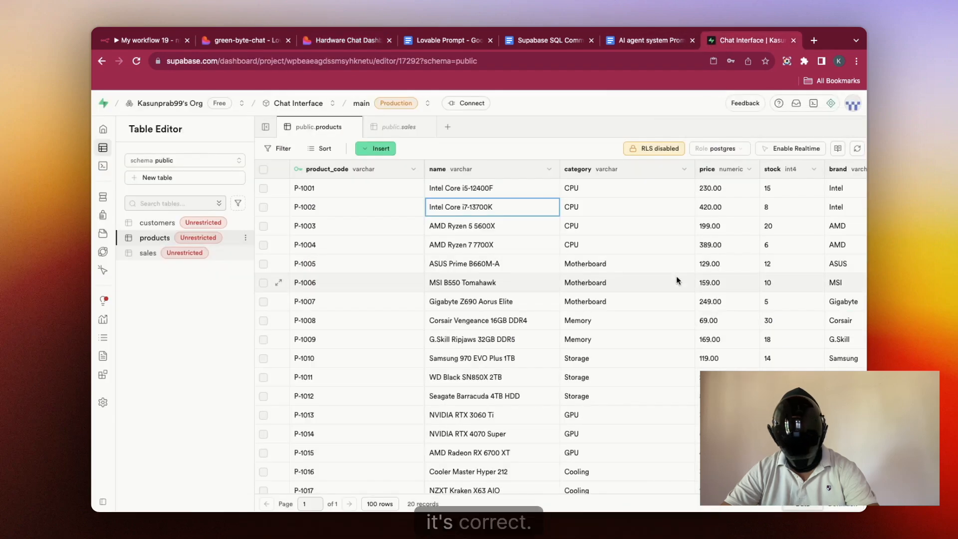
scroll(676, 277, "right", 3)
double_click(653, 207)
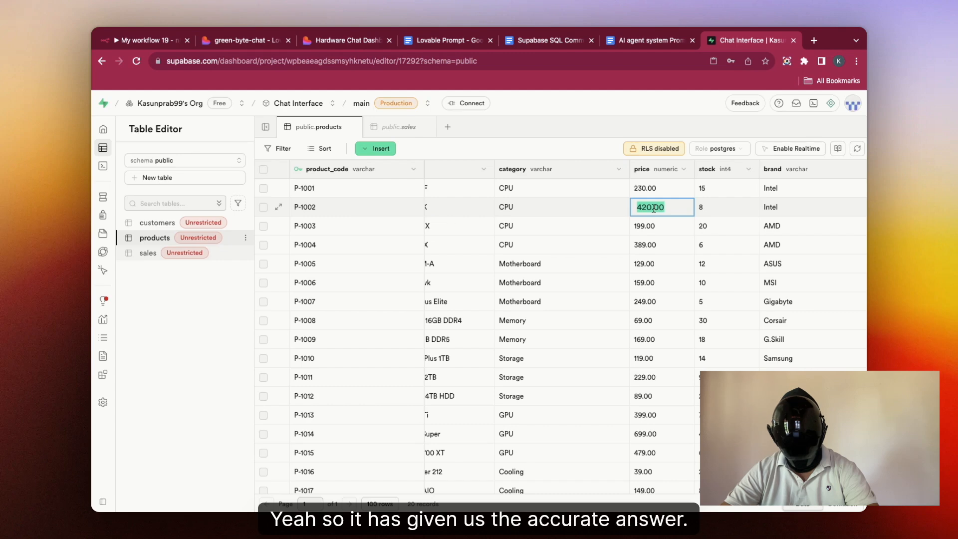
left_click(349, 40)
Step: Ask 'how many are there in stock from this' and confirm 8 units against P-1002's stock
left_click(410, 478)
type("how many are there in stock from this")
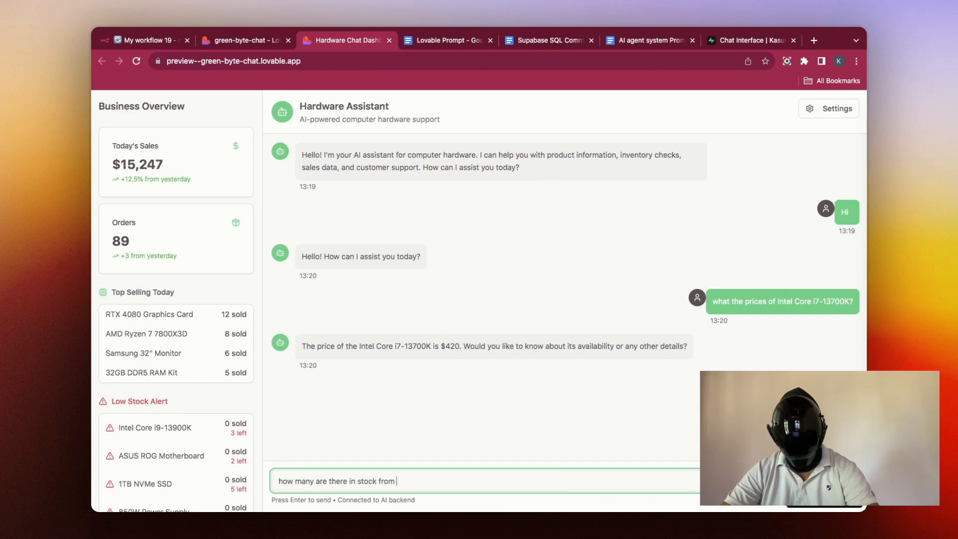
key("Return")
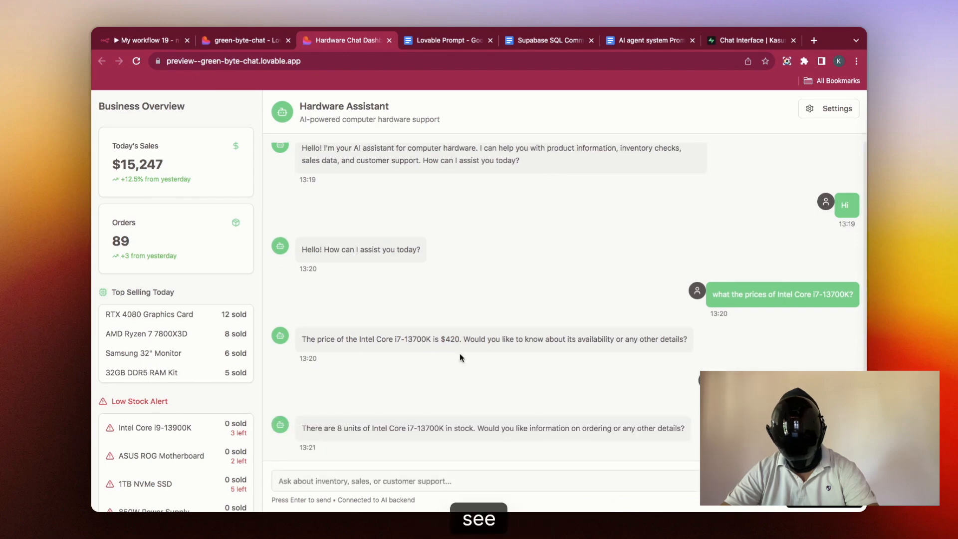
left_click(146, 41)
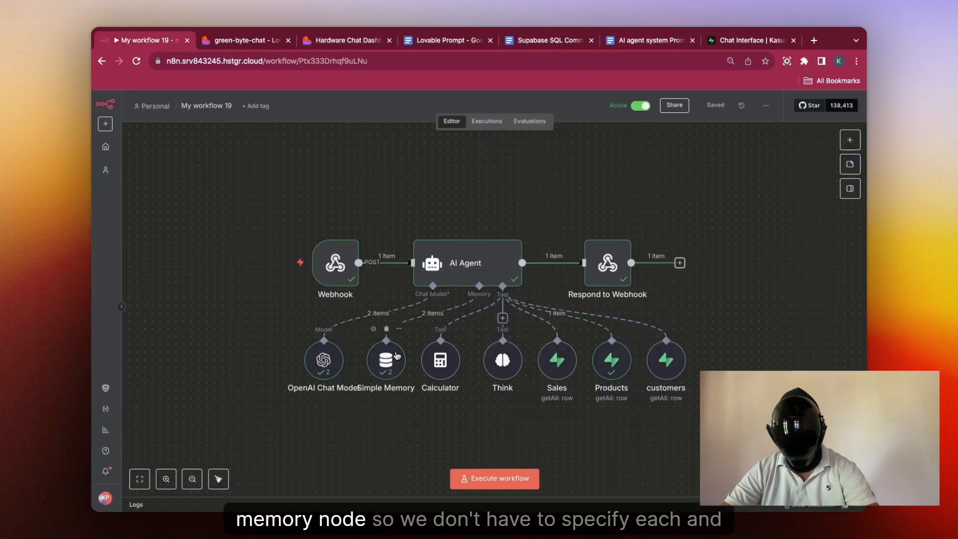
left_click(348, 40)
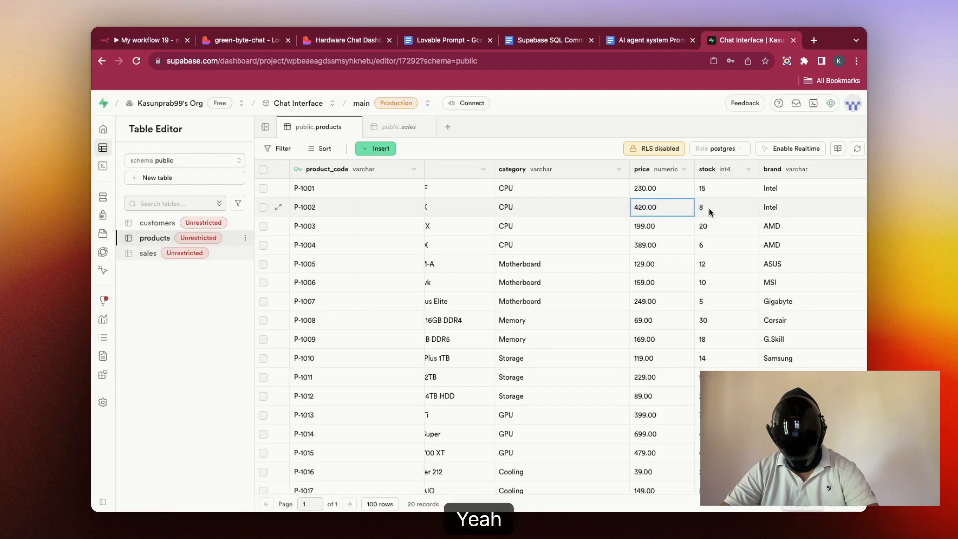
double_click(709, 209)
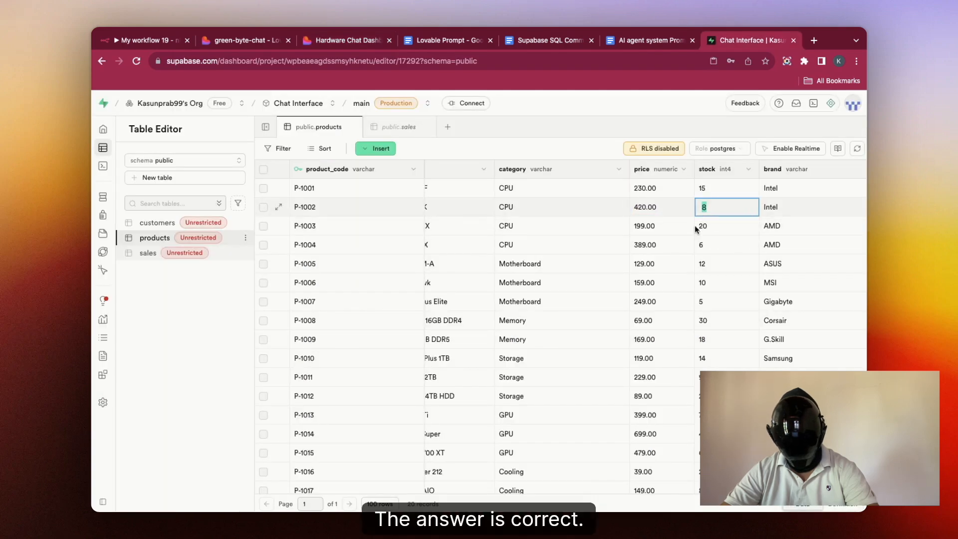
left_click(635, 36)
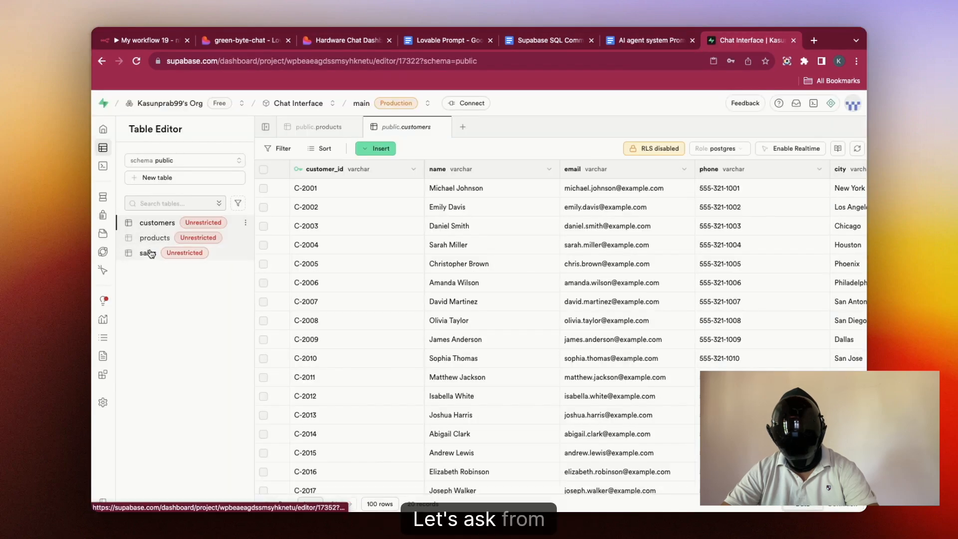
Step: Ask 'he high order we did today' and highlight the $258 figure in the reply
left_click(156, 238)
left_click(152, 253)
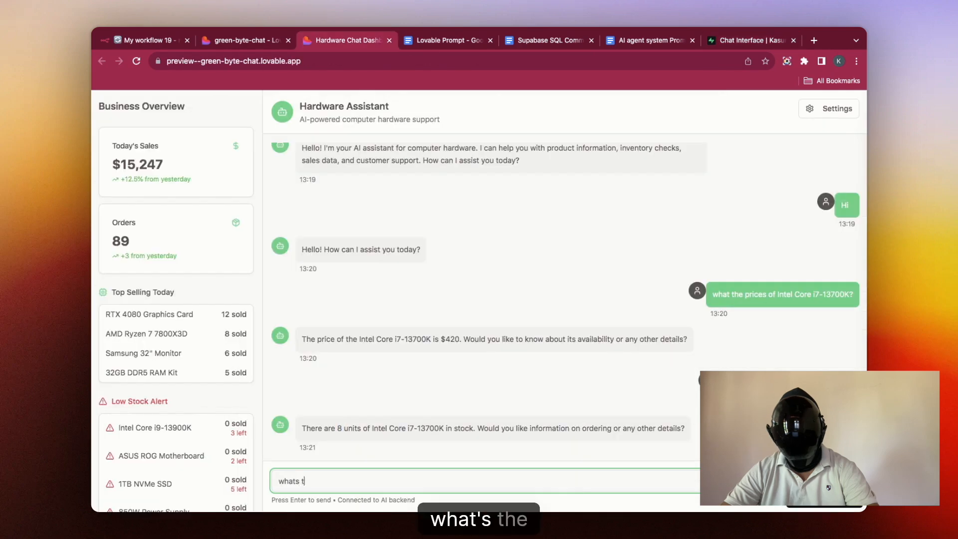
type("he ")
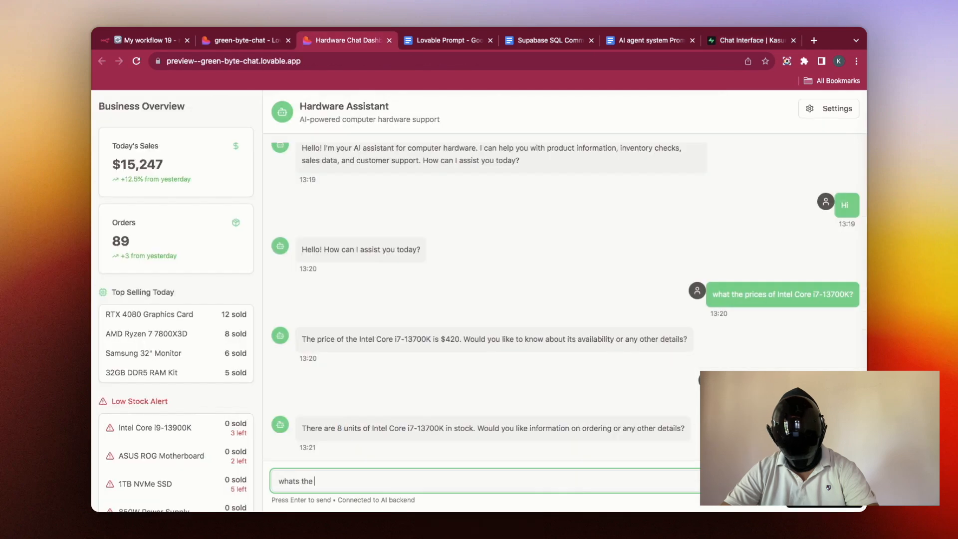
type("high order w")
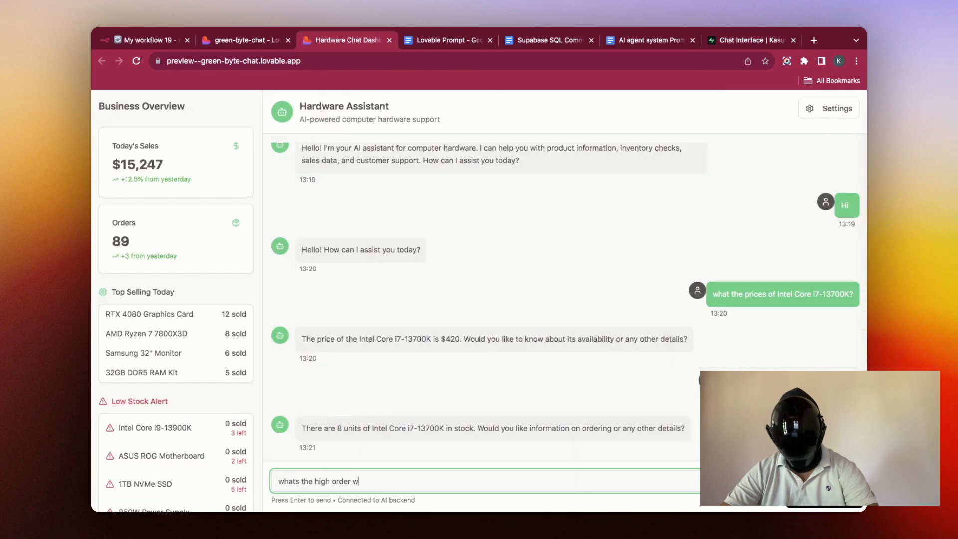
type("e did today?")
key("Return")
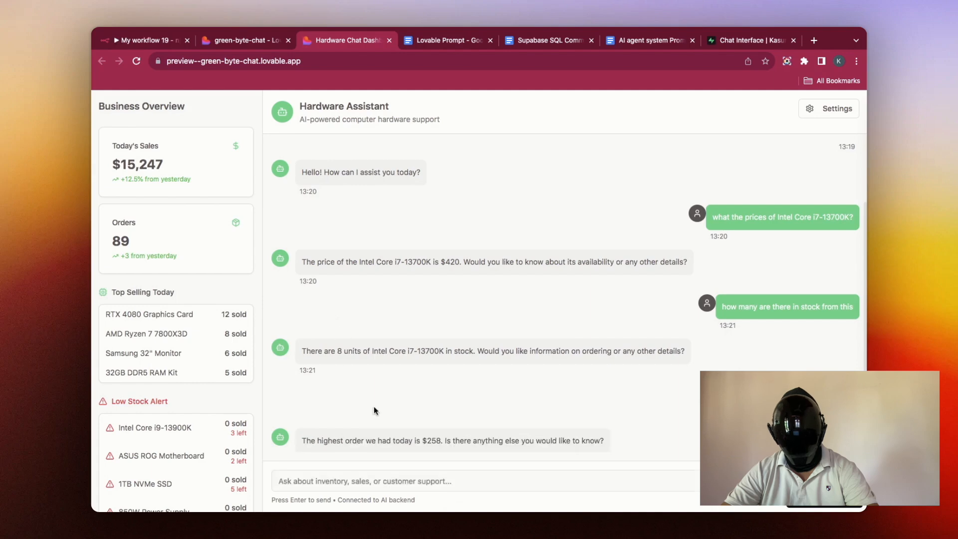
left_click_drag(422, 440, 448, 440)
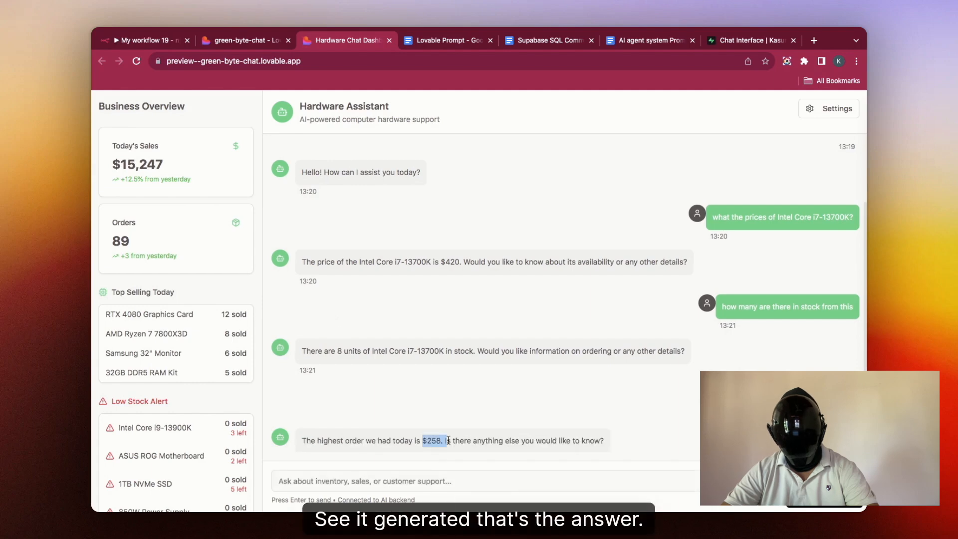
left_click(150, 40)
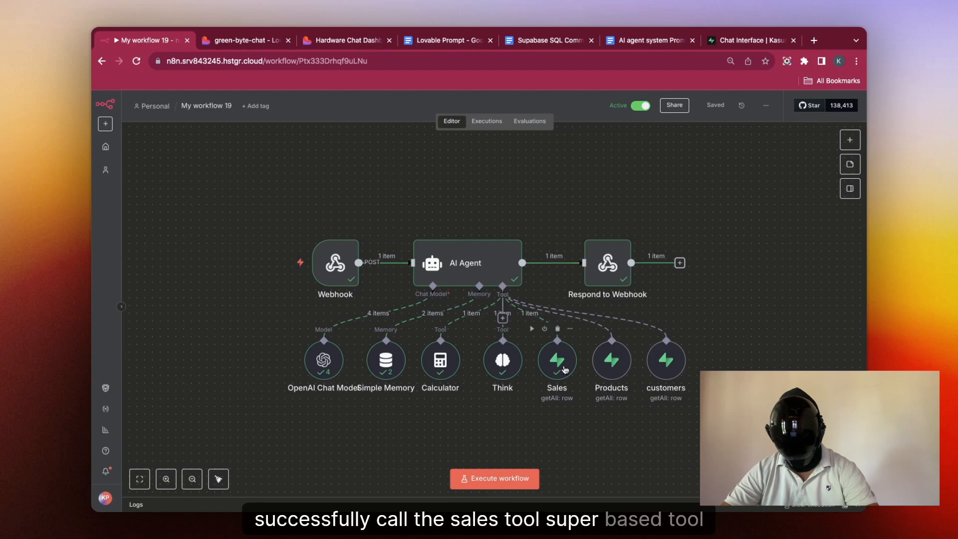
left_click(357, 41)
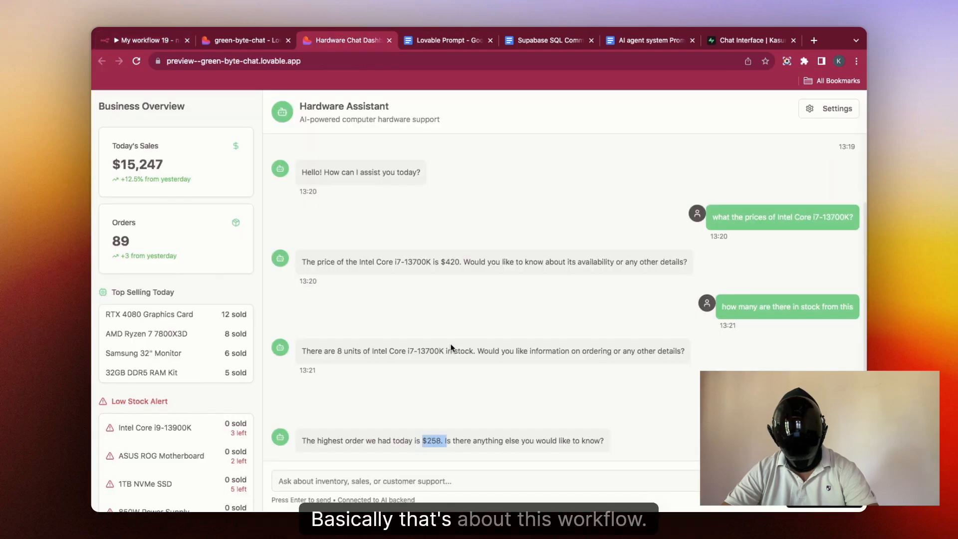
scroll(452, 348, "up", 1)
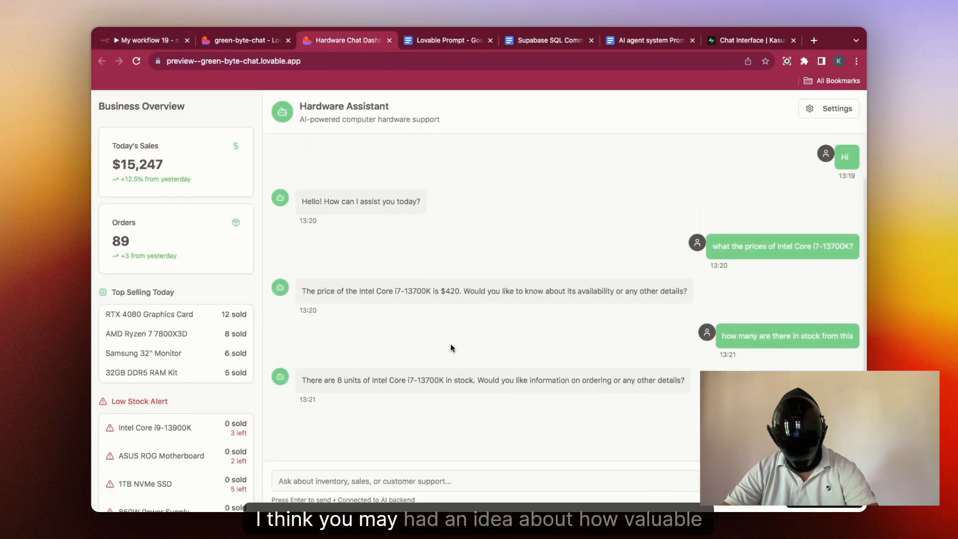
scroll(452, 348, "down", 2)
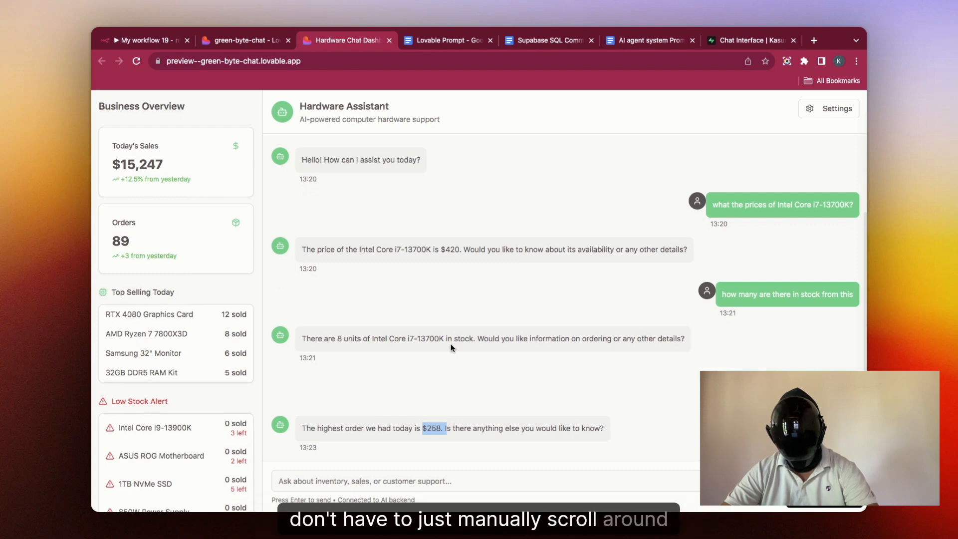
Step: Compare the chat's answer against the Supabase sales table and the n8n workflow
left_click(729, 41)
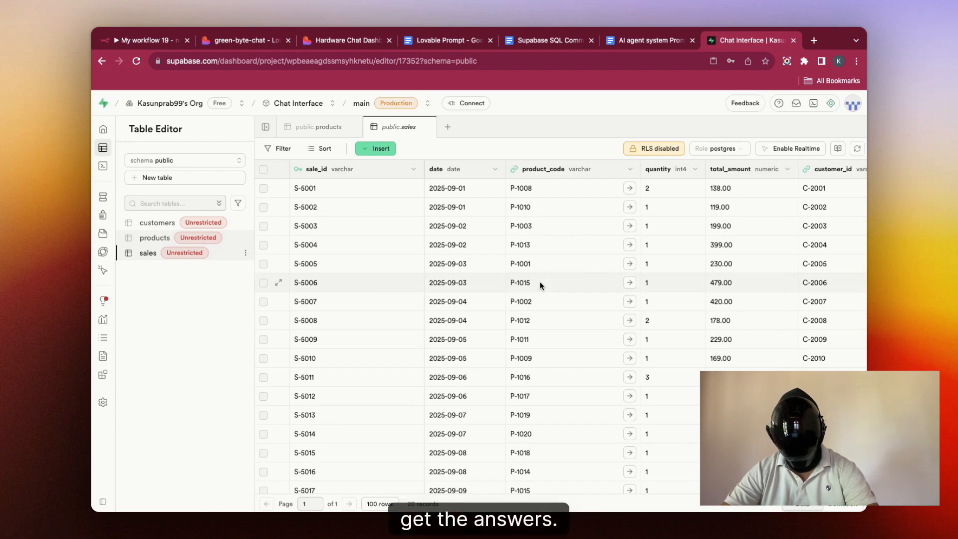
left_click(241, 42)
left_click(329, 42)
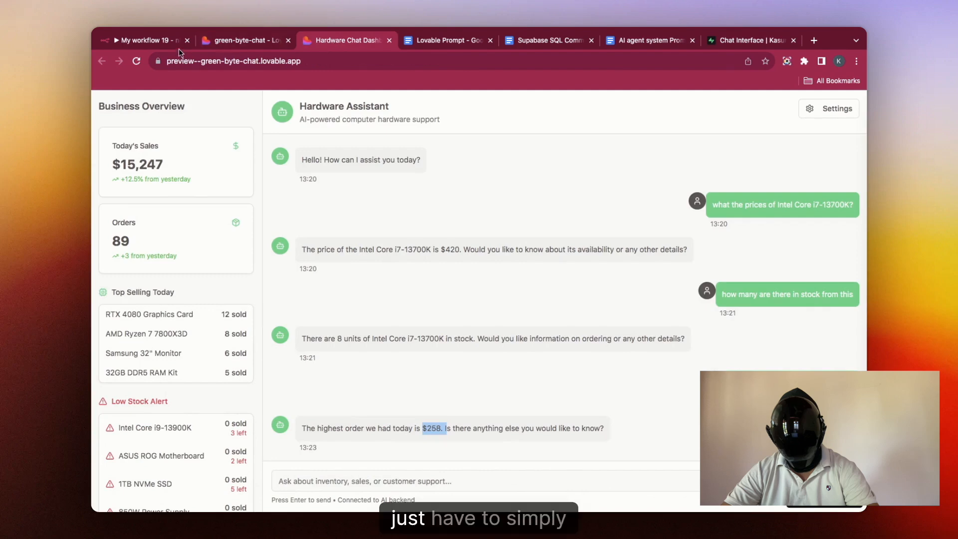
left_click(178, 48)
left_click(332, 38)
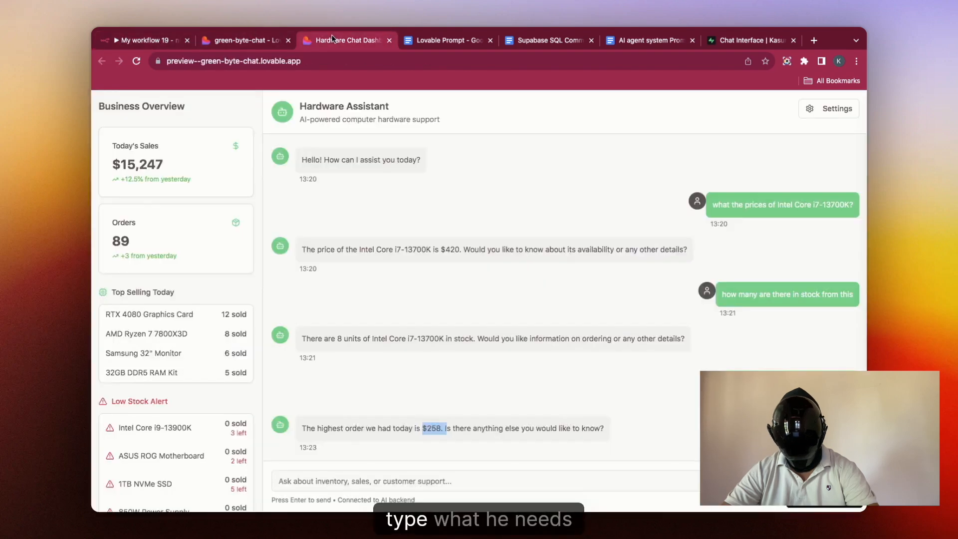
left_click(425, 480)
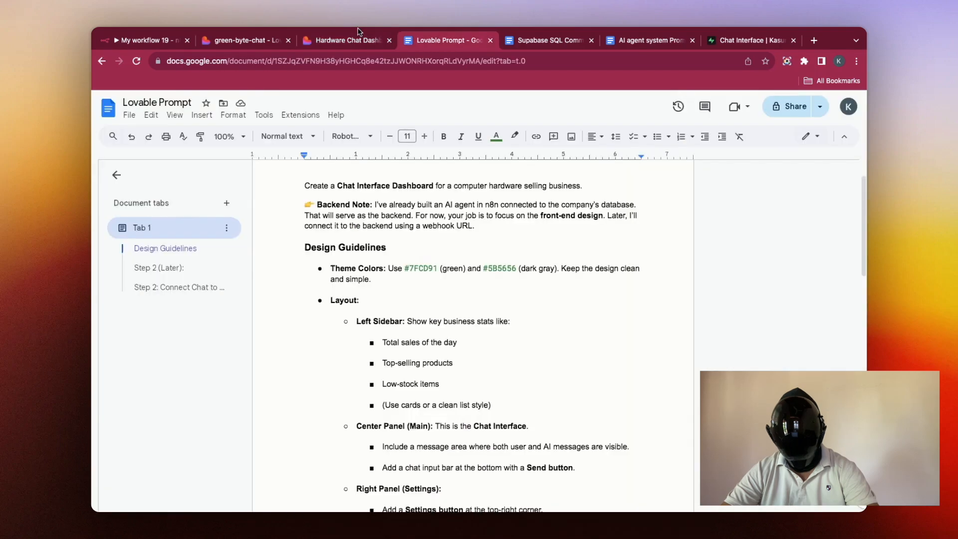
left_click(359, 39)
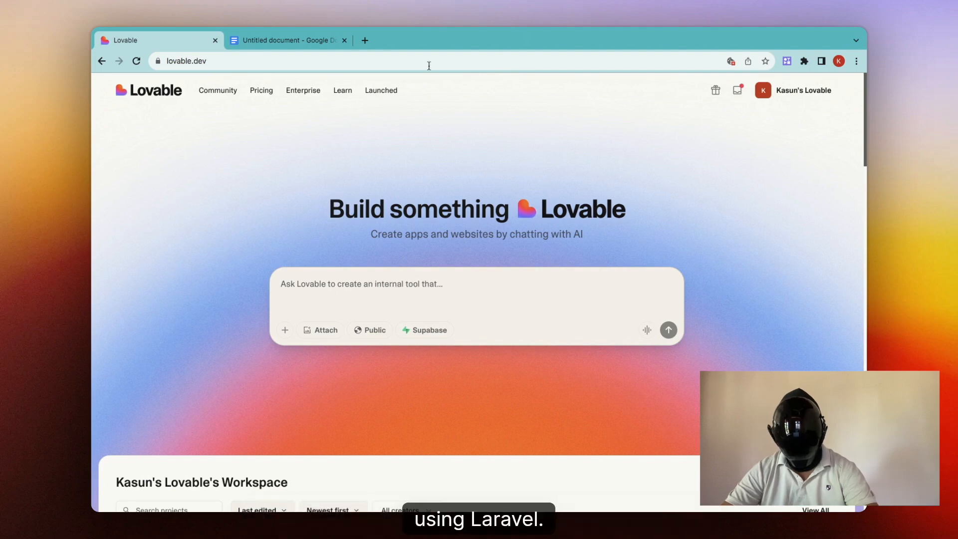
Step: Select the Google Doc prompt from 'Create a Chat Interface' through 'configurations.'
left_click(303, 41)
left_click_drag(305, 247, 403, 444)
key("super+c")
scroll(402, 408, "down", 5)
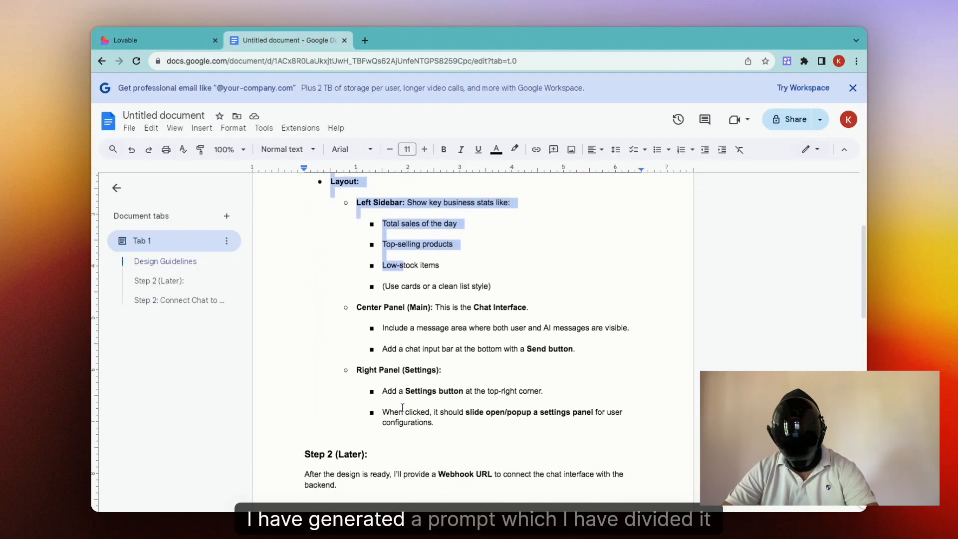
left_click_drag(403, 408, 446, 353)
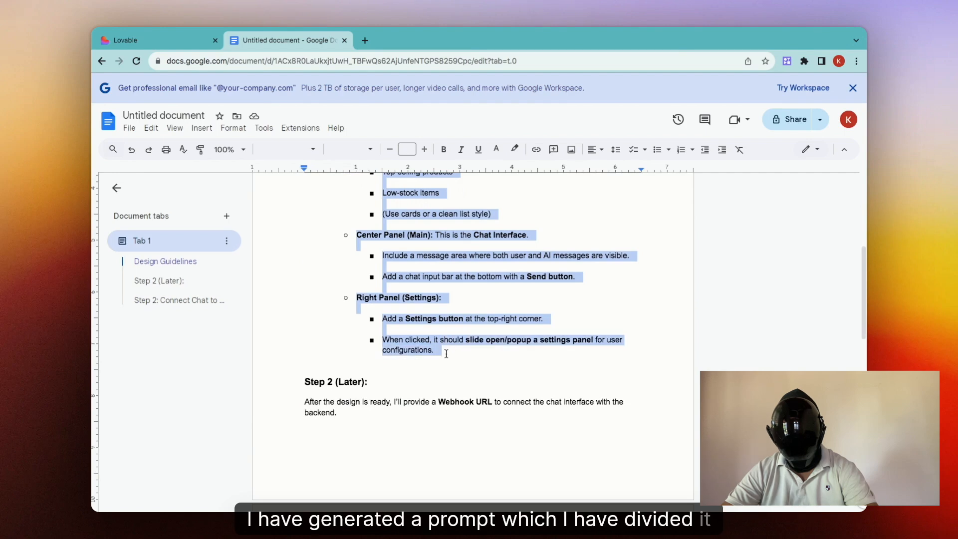
left_click(126, 39)
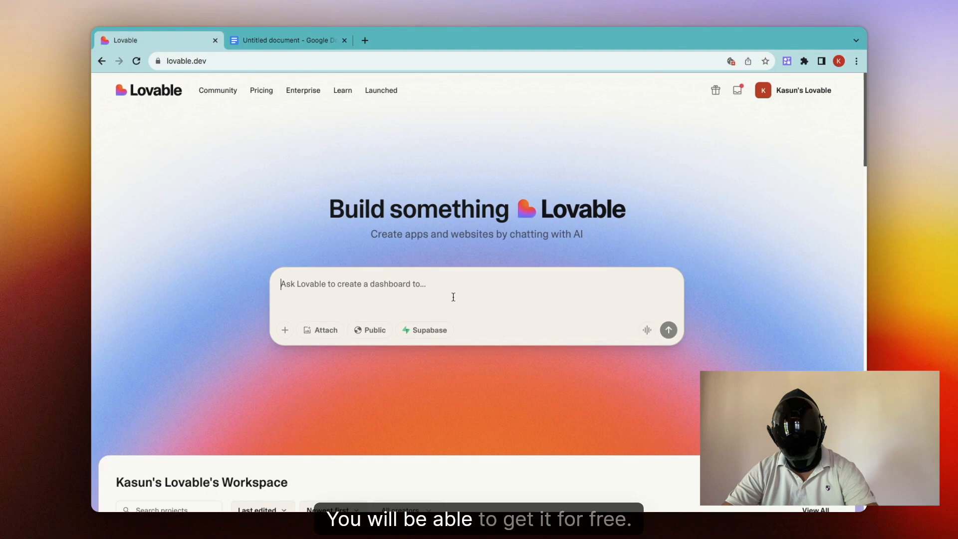
Step: Paste the Chat Interface Dashboard prompt into Lovable's prompt box and submit it
key("super+v")
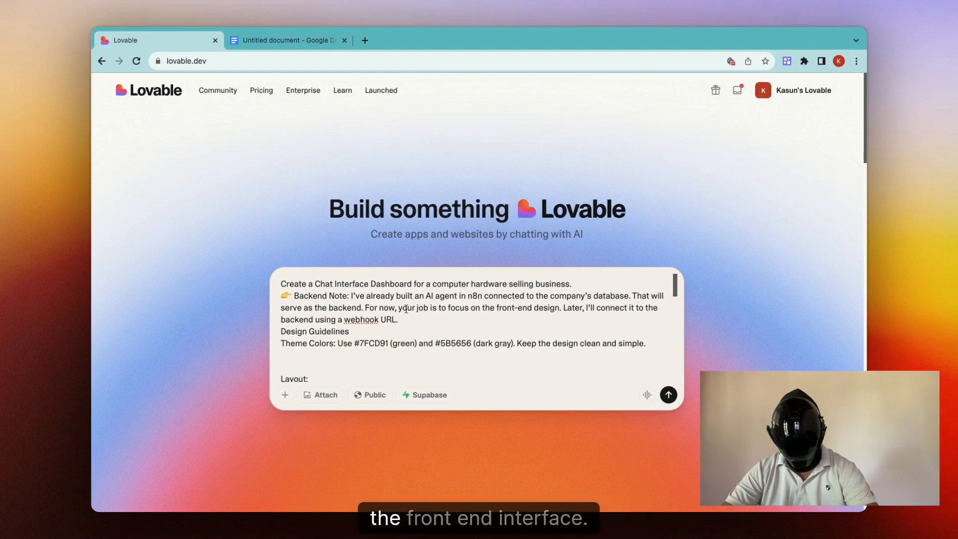
scroll(325, 299, "down", 10)
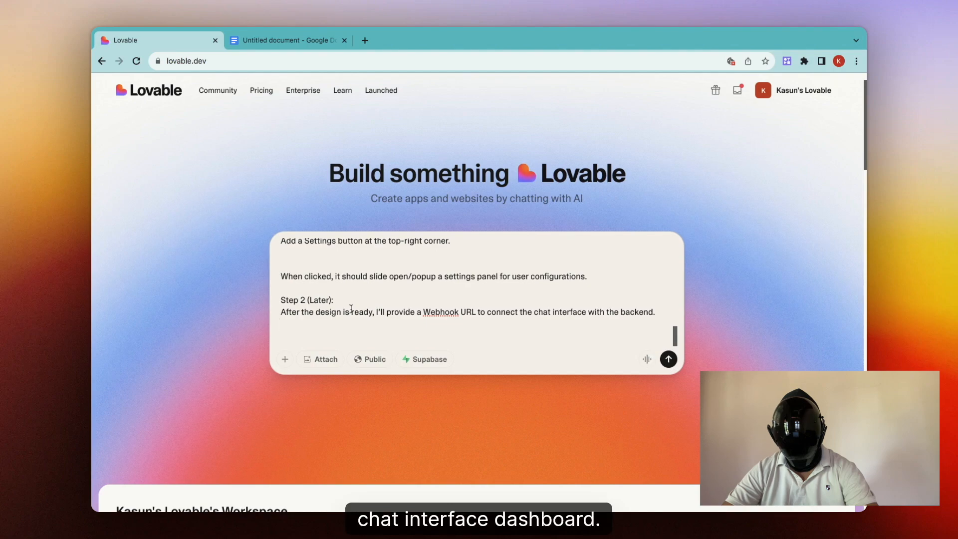
left_click(669, 359)
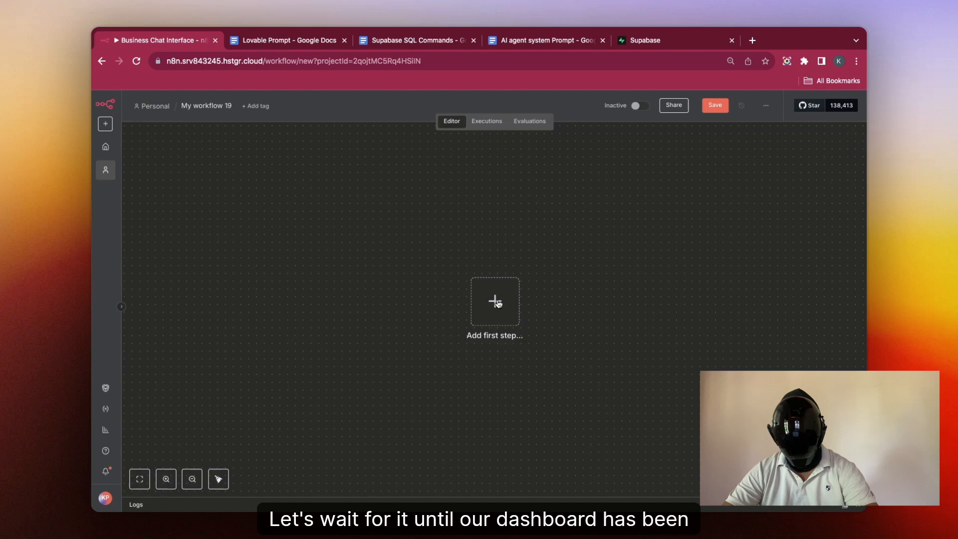
left_click(495, 302)
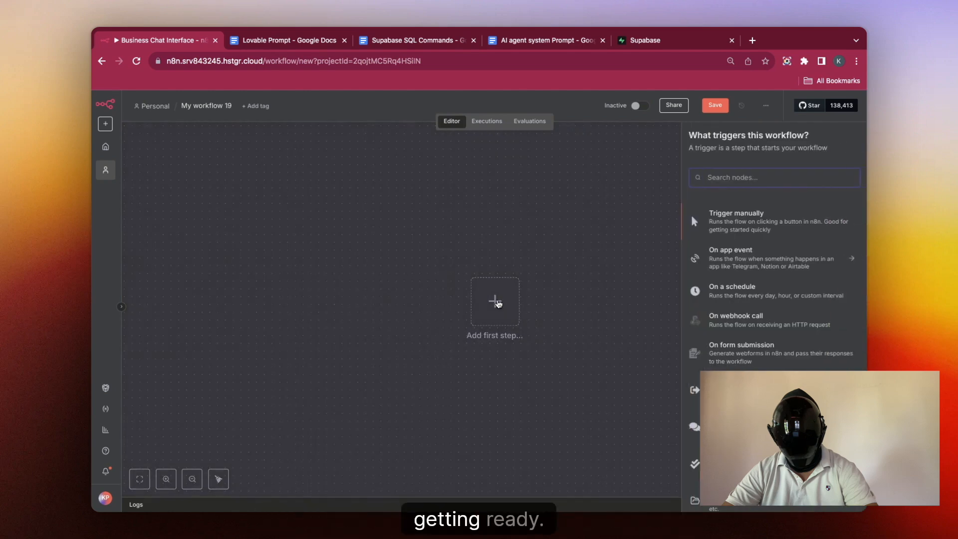
Step: Add a Webhook trigger using POST that responds immediately
type("web")
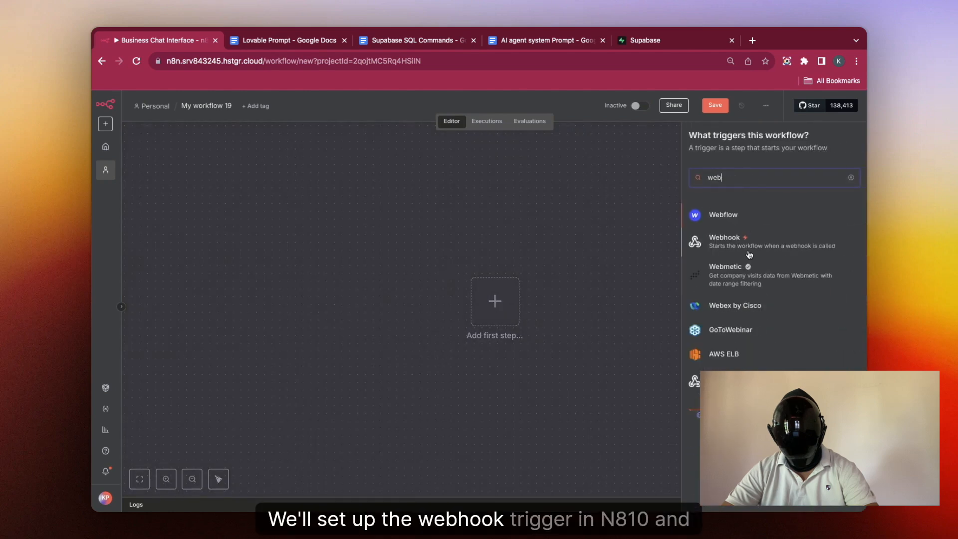
left_click(744, 243)
left_click(394, 237)
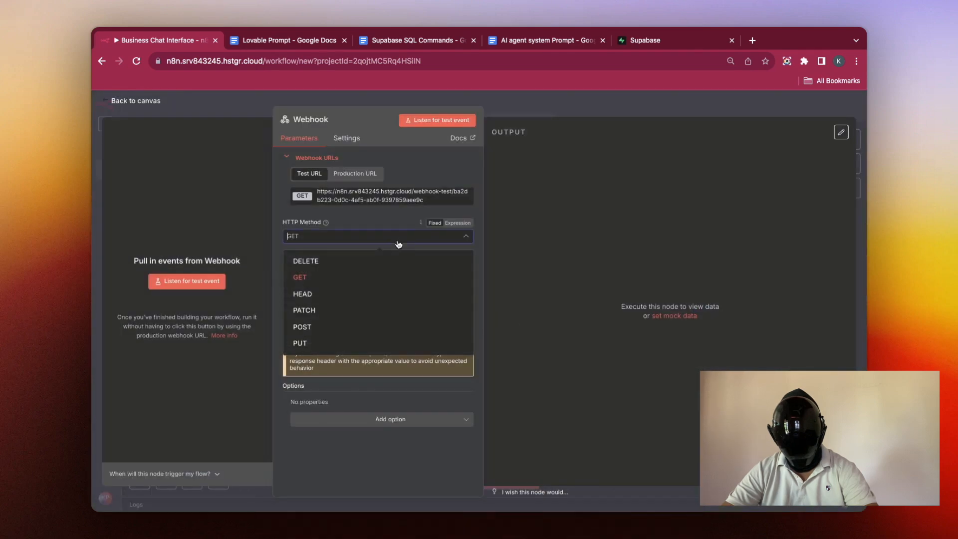
left_click(394, 326)
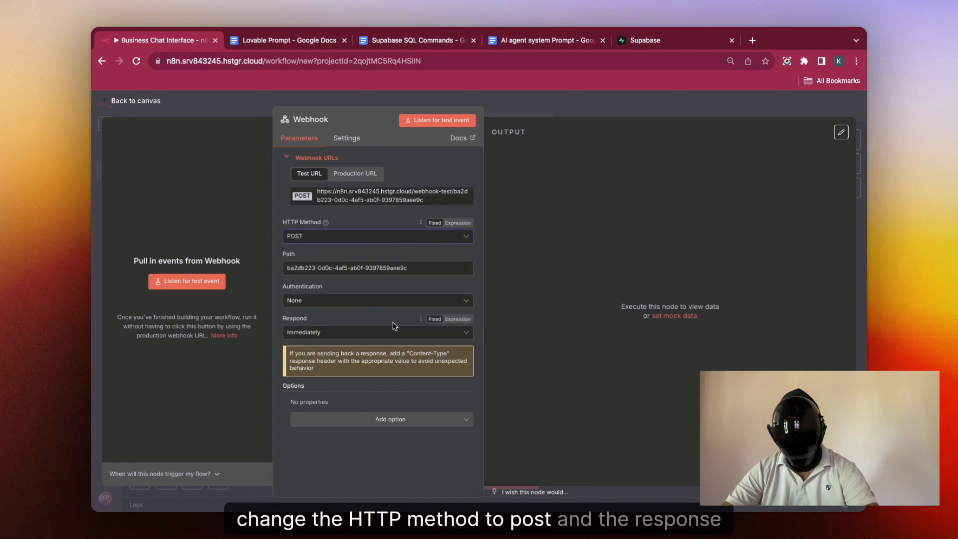
left_click(378, 333)
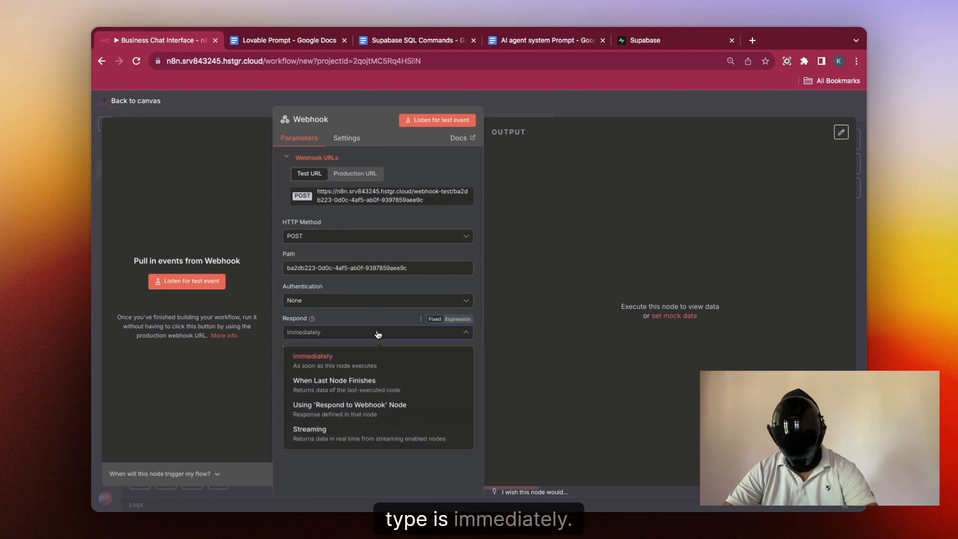
left_click(378, 333)
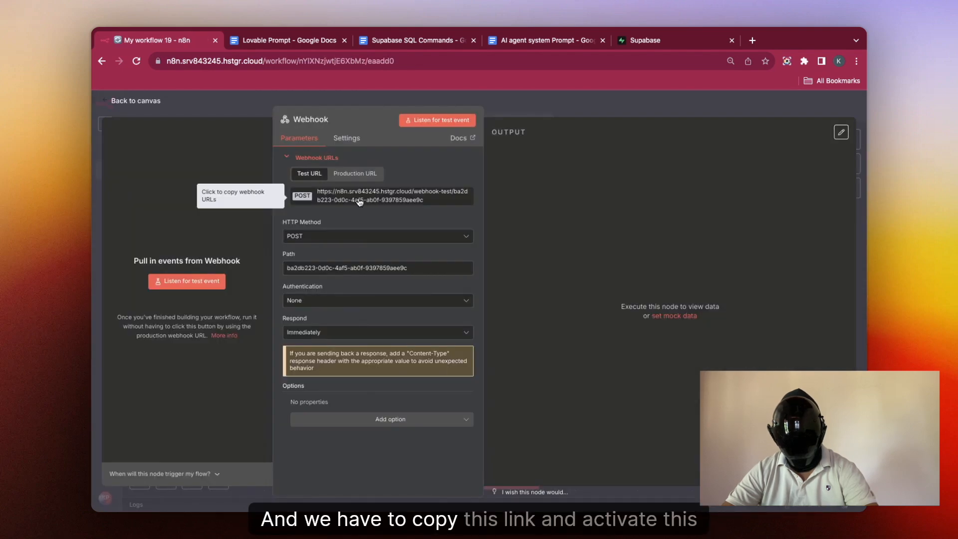
Step: Switch My workflow 19 from Inactive to Active and dismiss the activation notice
left_click(528, 111)
left_click(639, 106)
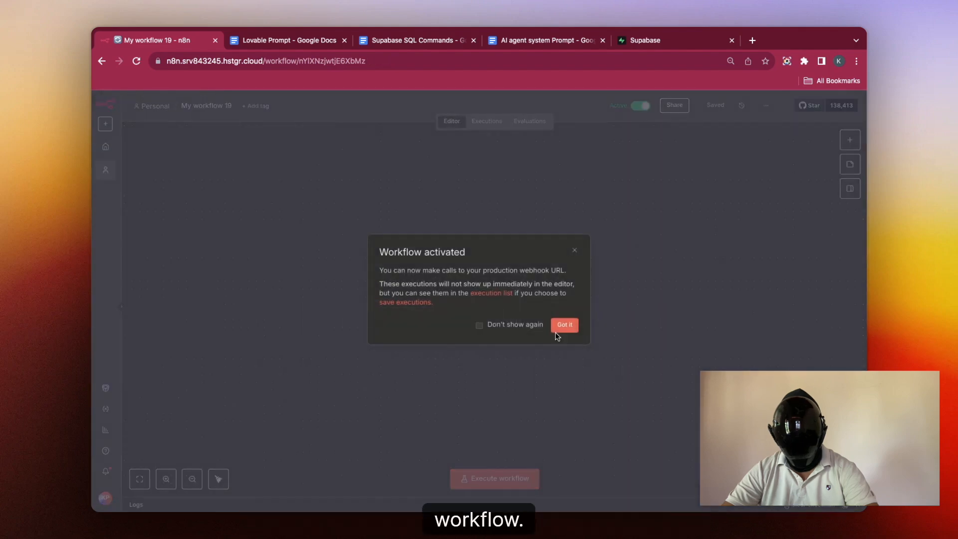
left_click(572, 327)
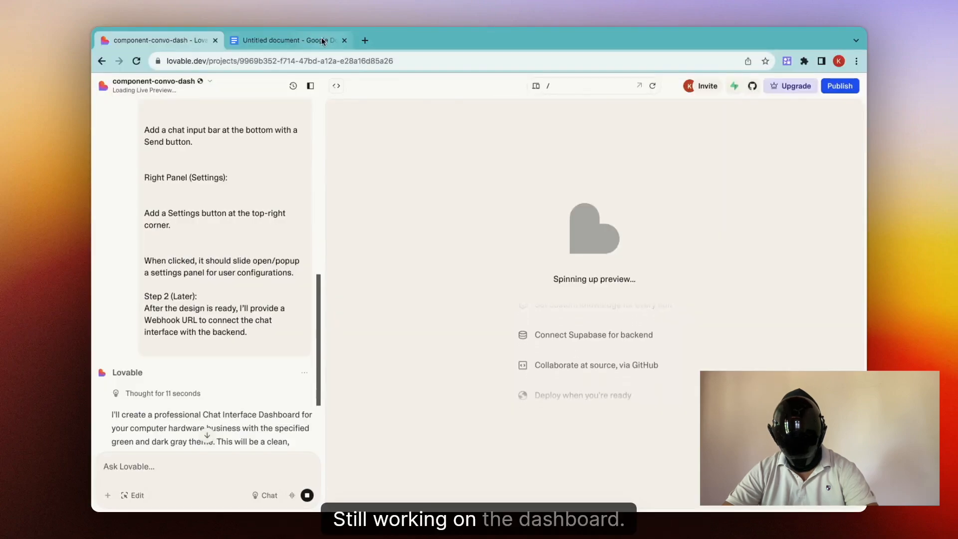
Step: Replace Step 2's old URL with the new n8n webhook URL and delete the '(Paste your own Webhook URL)' placeholder
left_click(323, 42)
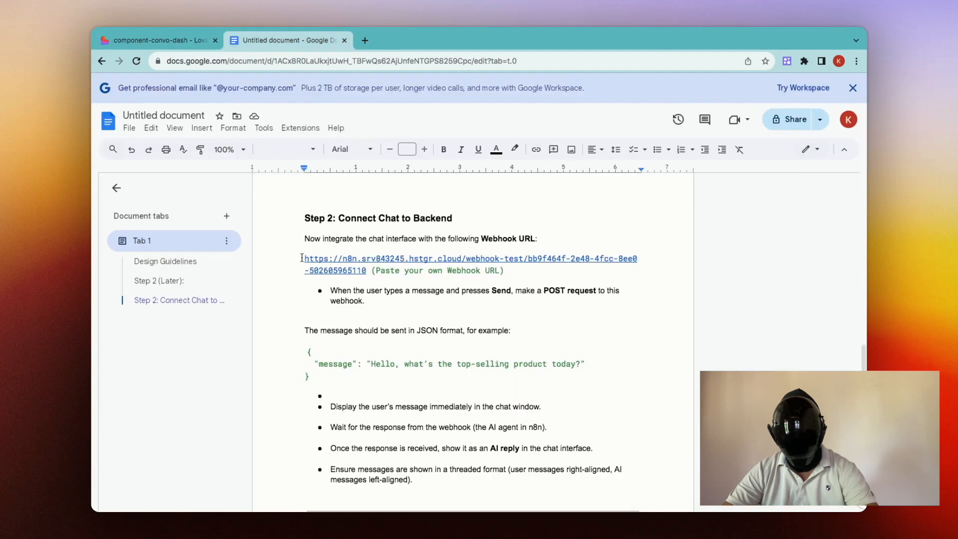
left_click(308, 258)
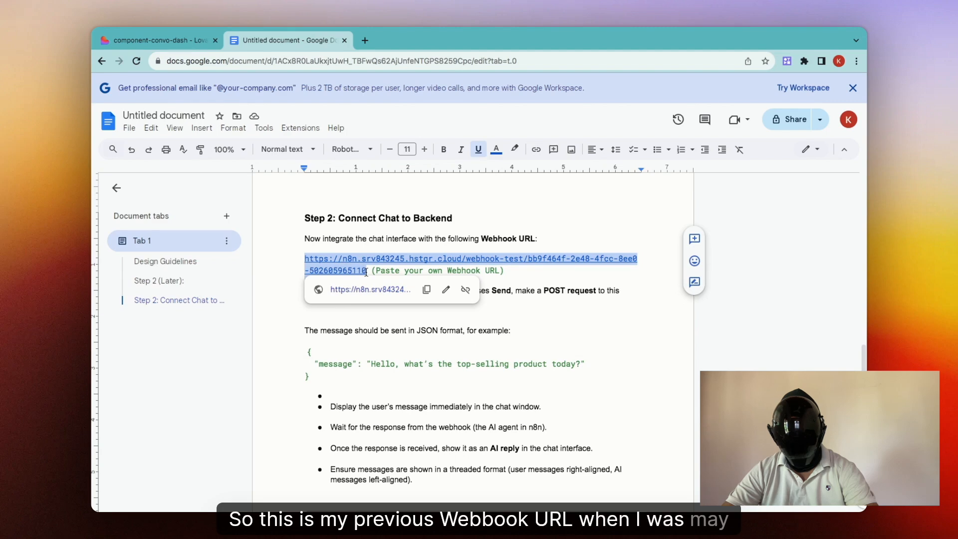
key("BackSpace")
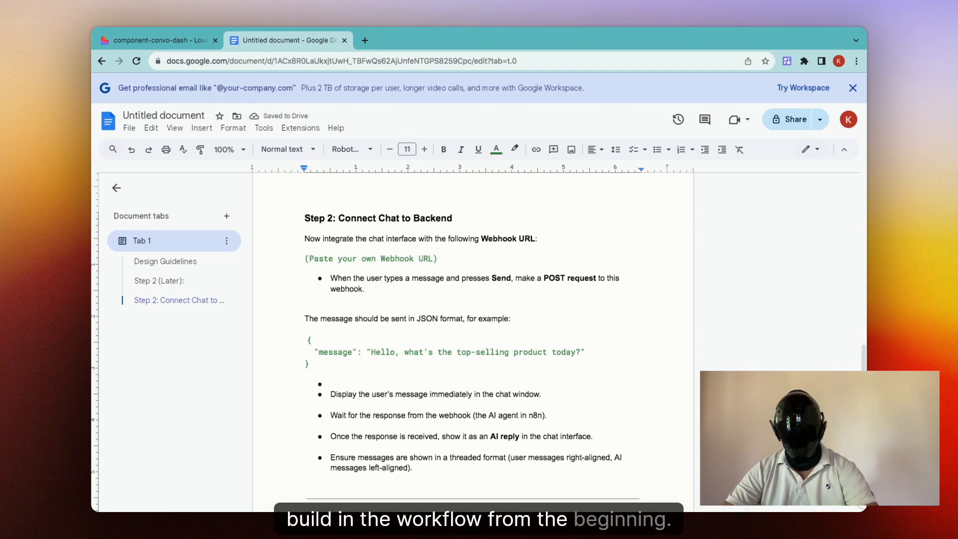
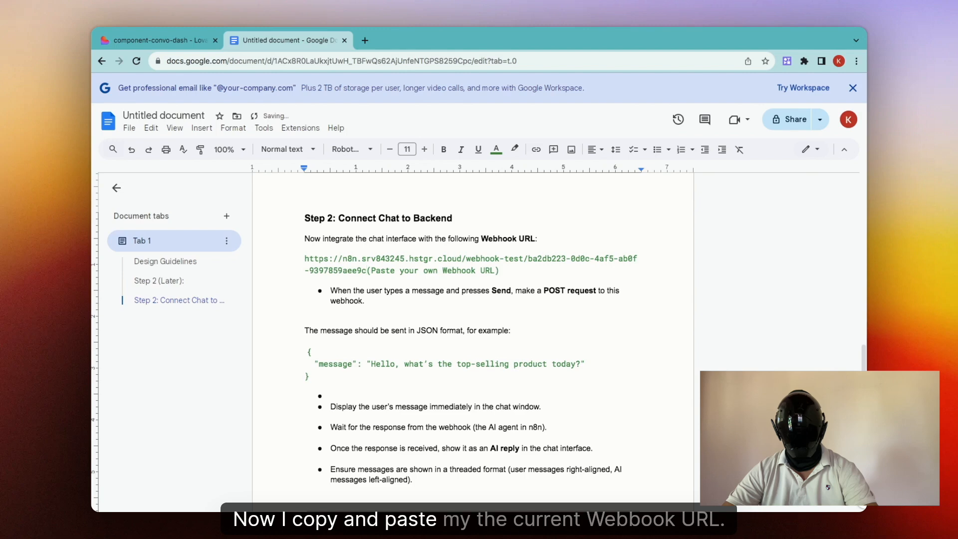
left_click_drag(499, 271, 369, 271)
key("BackSpace")
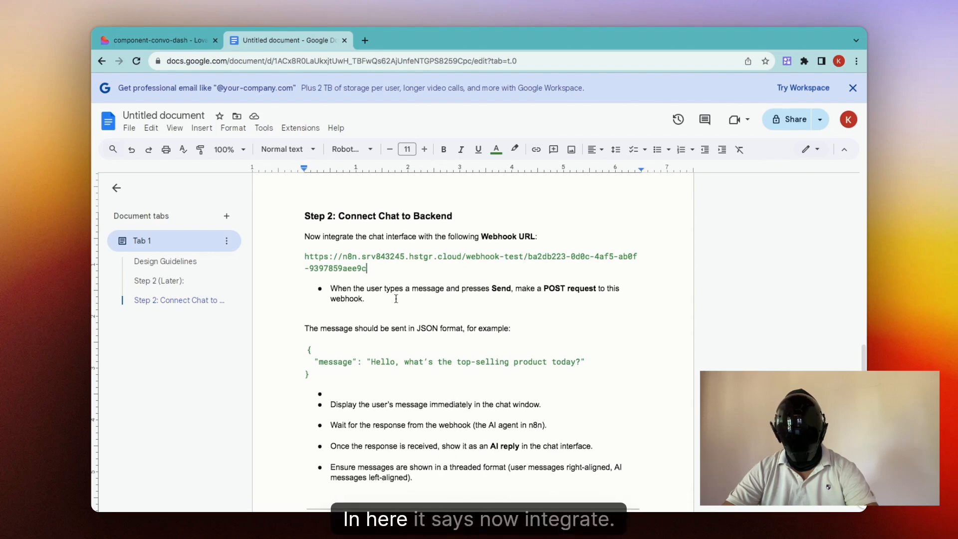
scroll(396, 298, "down", 1)
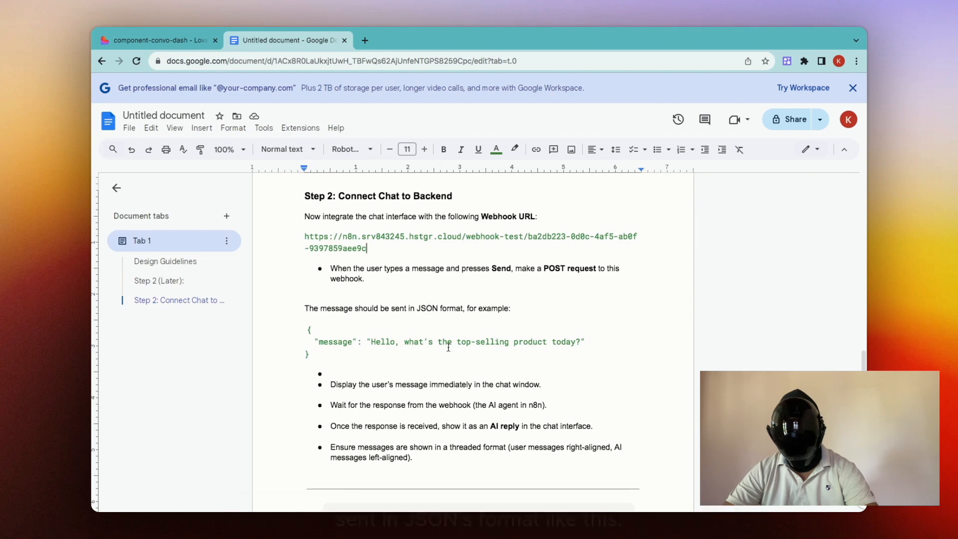
scroll(398, 374, "down", 1)
scroll(397, 375, "up", 1)
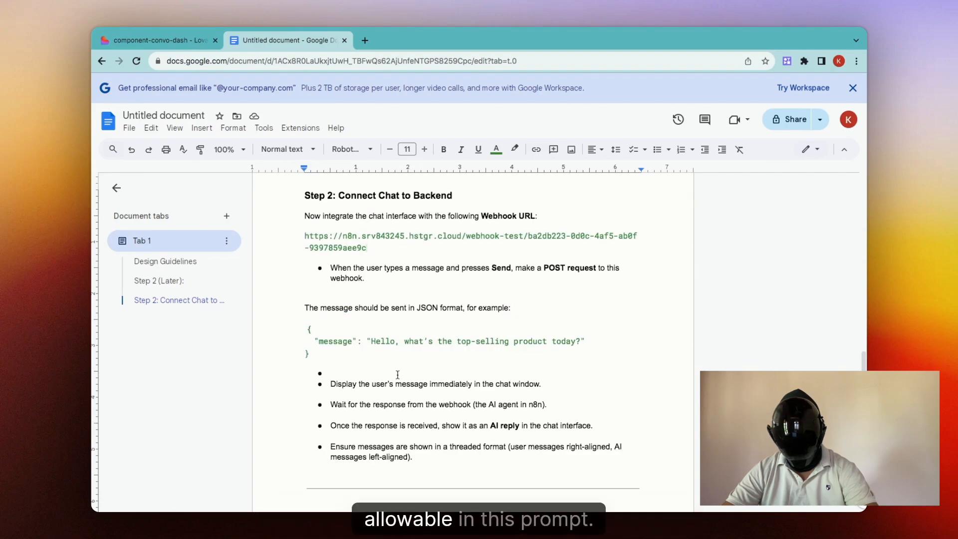
left_click(178, 42)
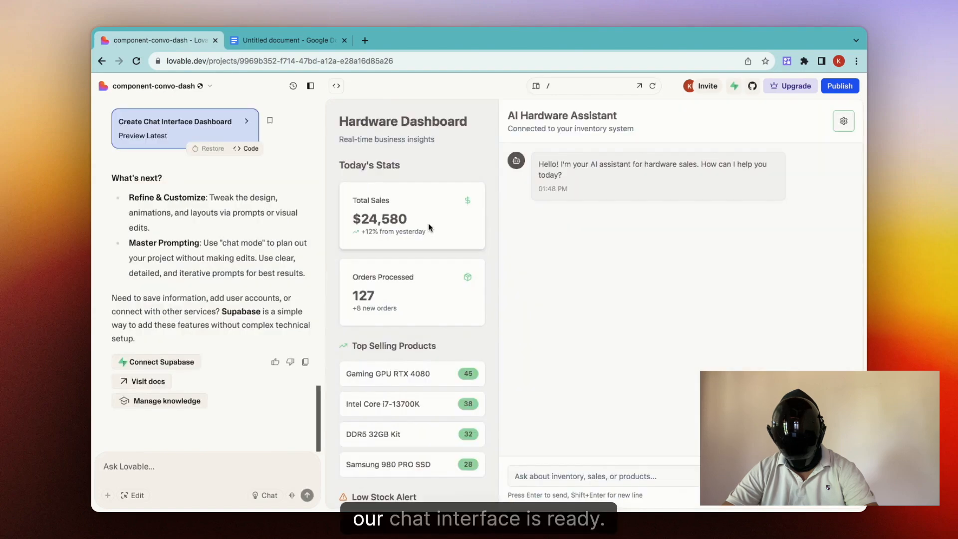
Step: Send Lovable the Step 2 instructions to wire the chat to the n8n webhook, then refresh the preview
left_click(334, 90)
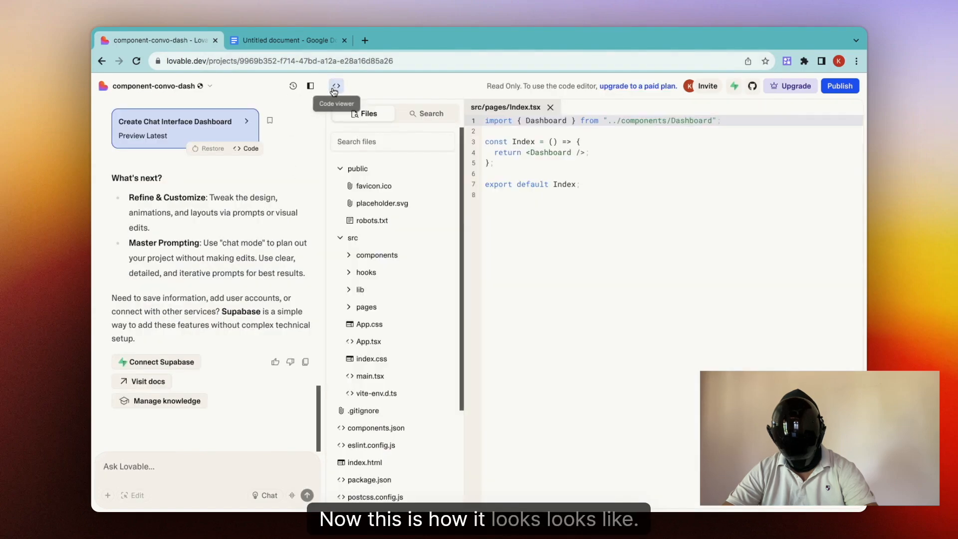
left_click(333, 90)
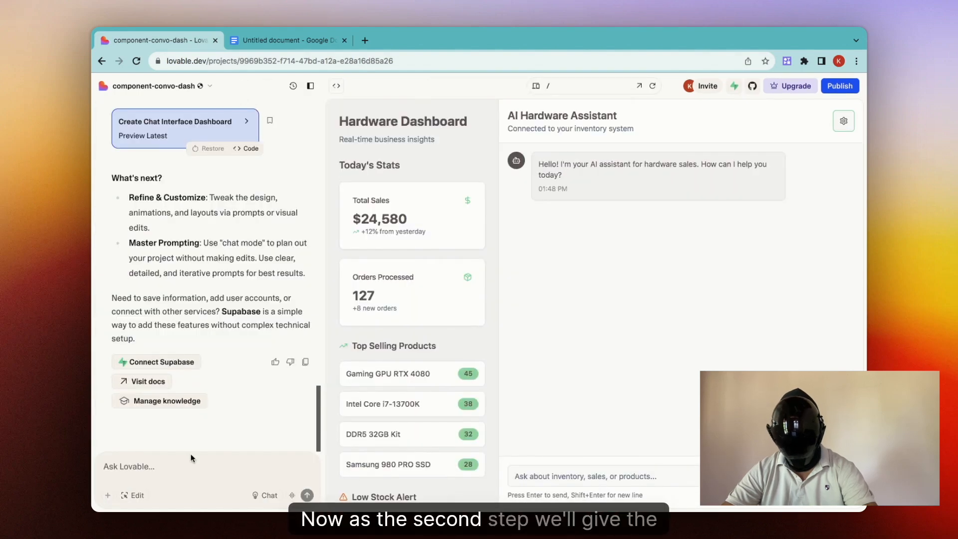
key("ctrl+Tab")
left_click_drag(304, 216, 419, 460)
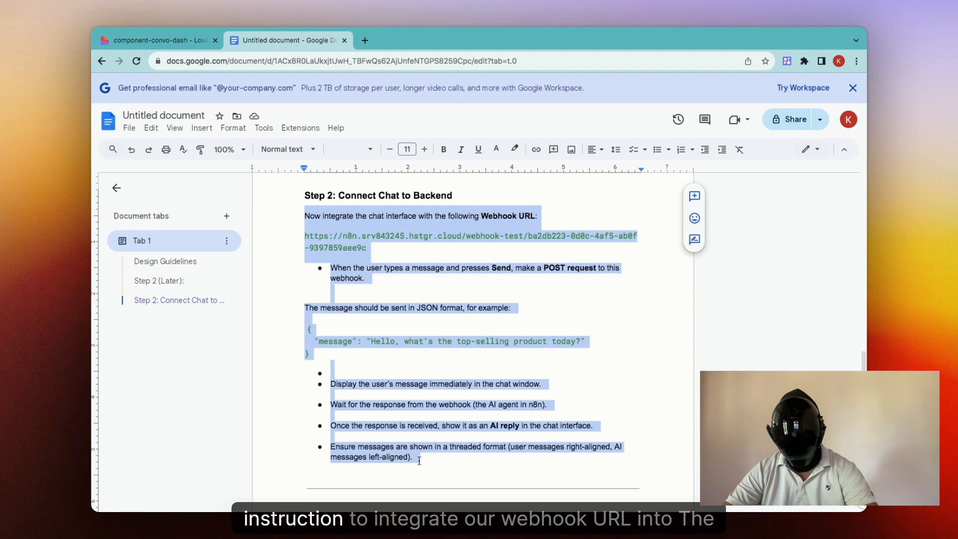
left_click(197, 39)
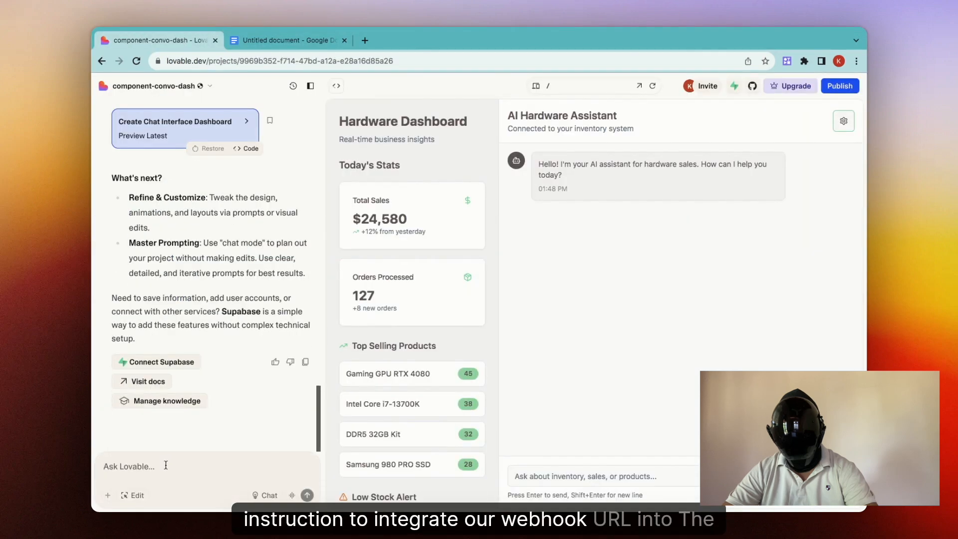
key("ctrl+v")
key("Return")
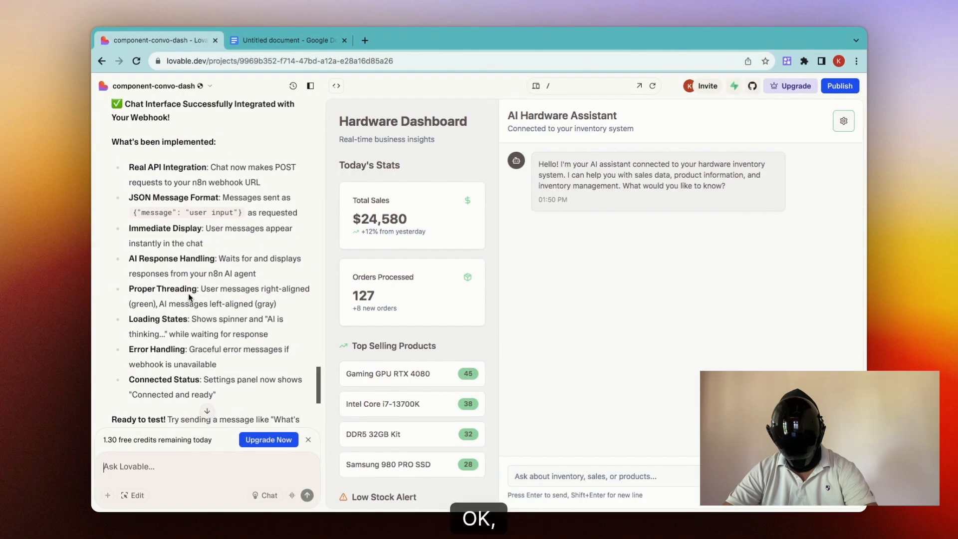
scroll(189, 298, "up", 1)
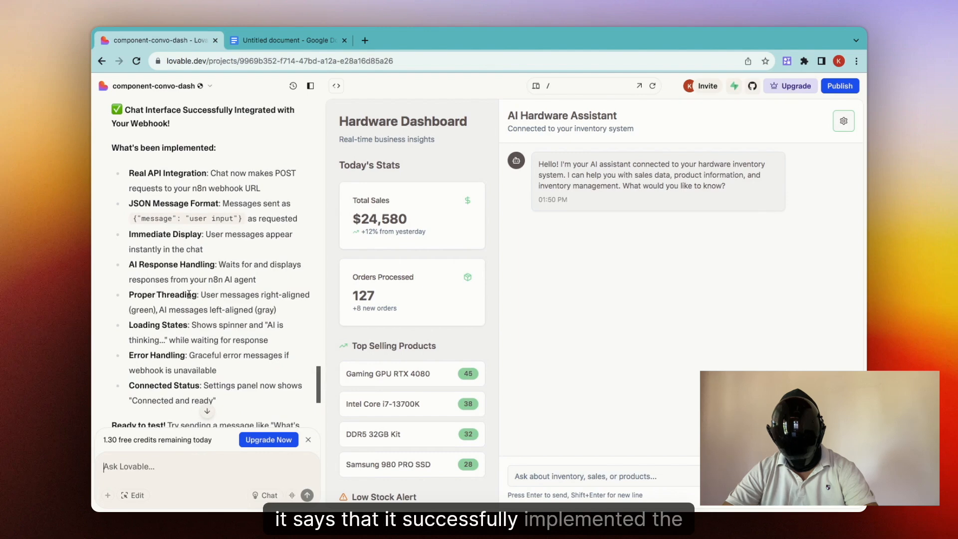
left_click(138, 66)
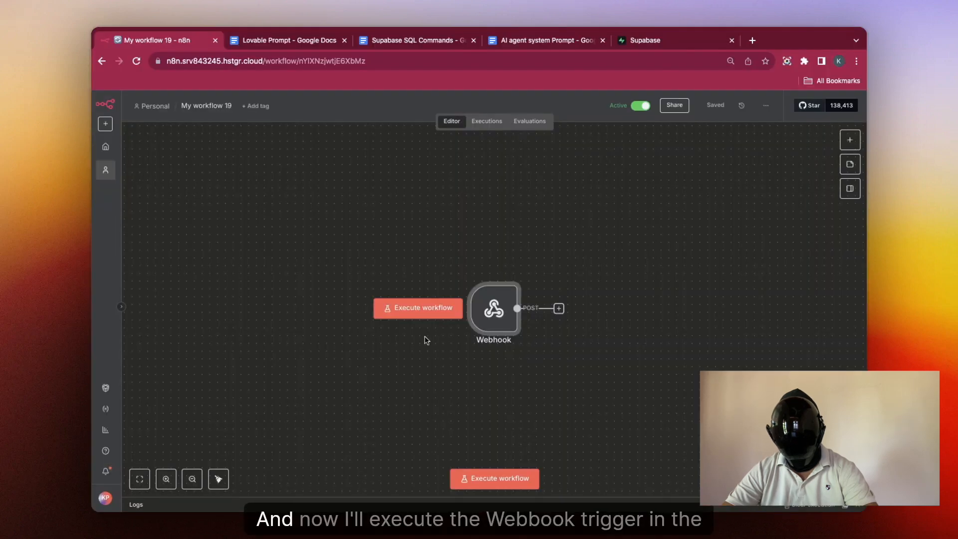
Step: Execute the workflow and send 'Hi' from the Lovable chat to the Webhook
left_click(420, 316)
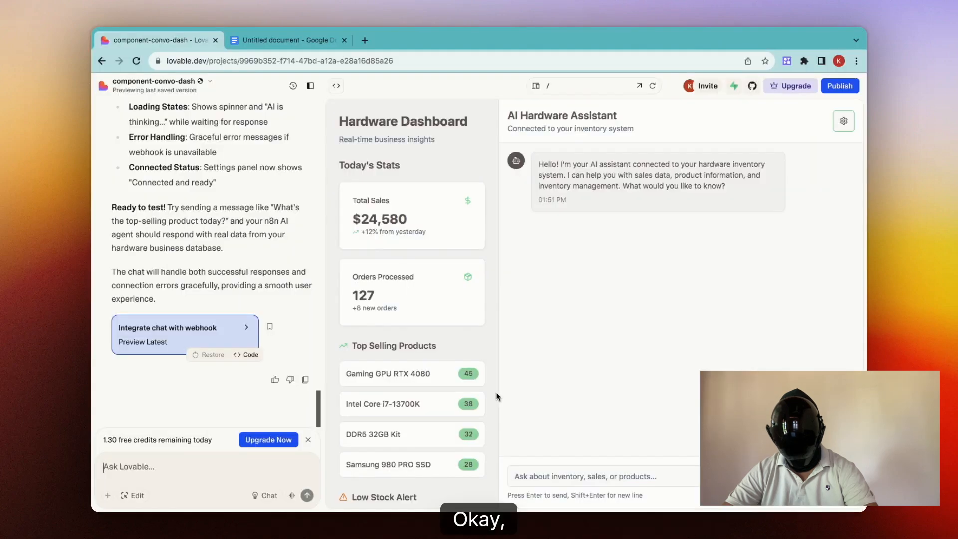
left_click(556, 473)
type("Hi")
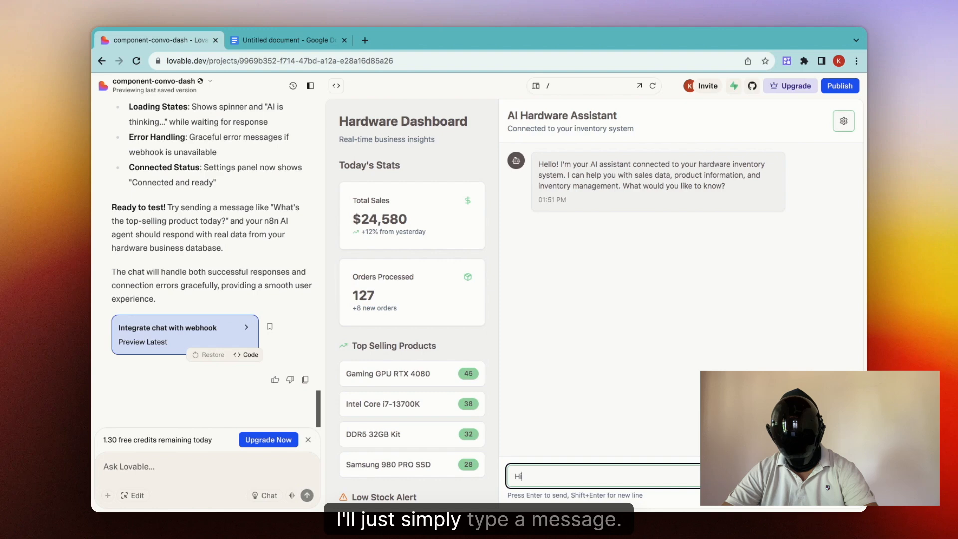
key("Return")
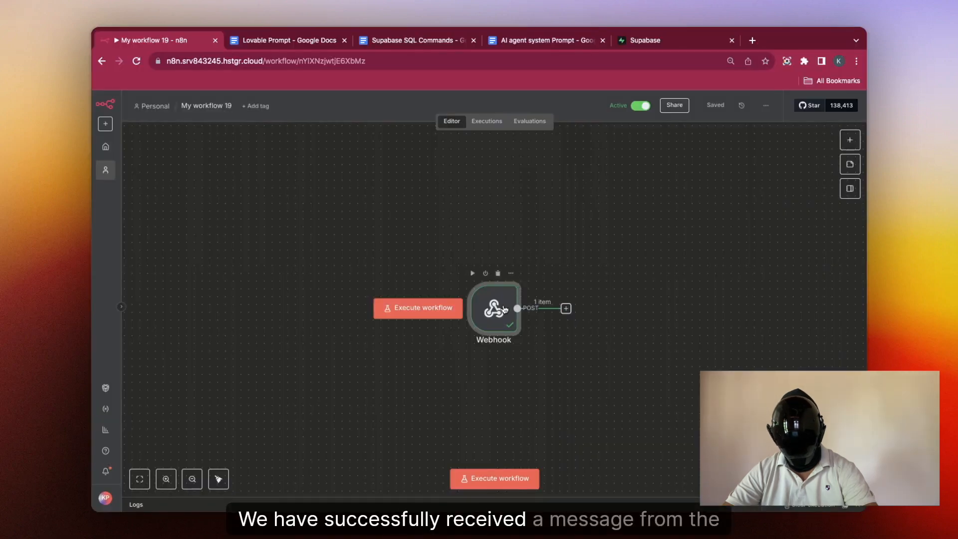
Step: Pin the Webhook's received 'Hi' output data for testing
double_click(504, 310)
left_click(841, 132)
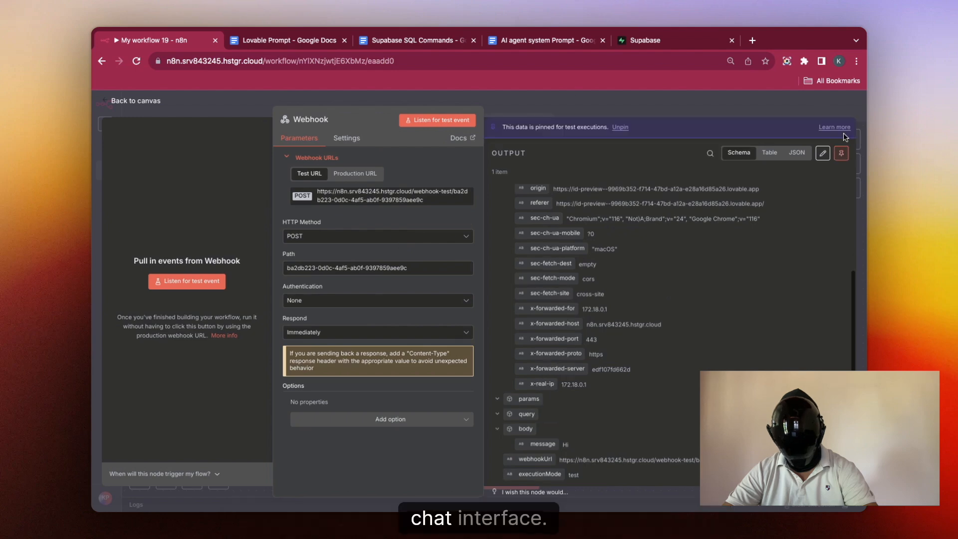
left_click(744, 101)
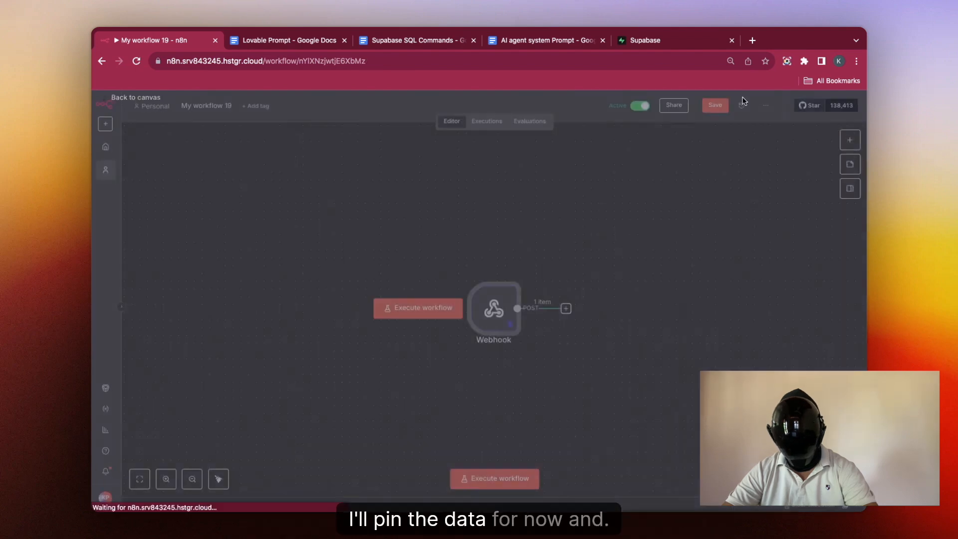
Step: Add an AI Agent after the Webhook with its prompt defined as {{ $json.body.message }}
left_click(567, 309)
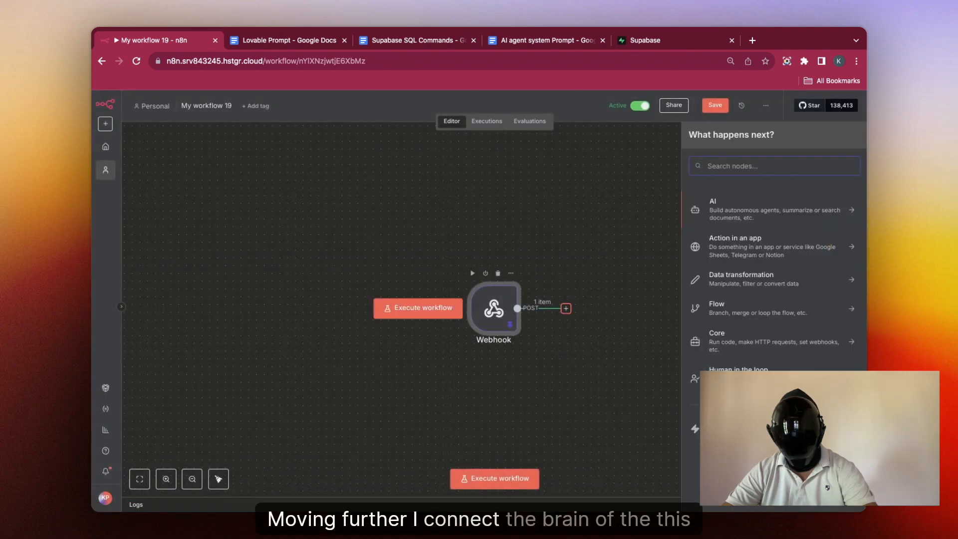
type("aigent")
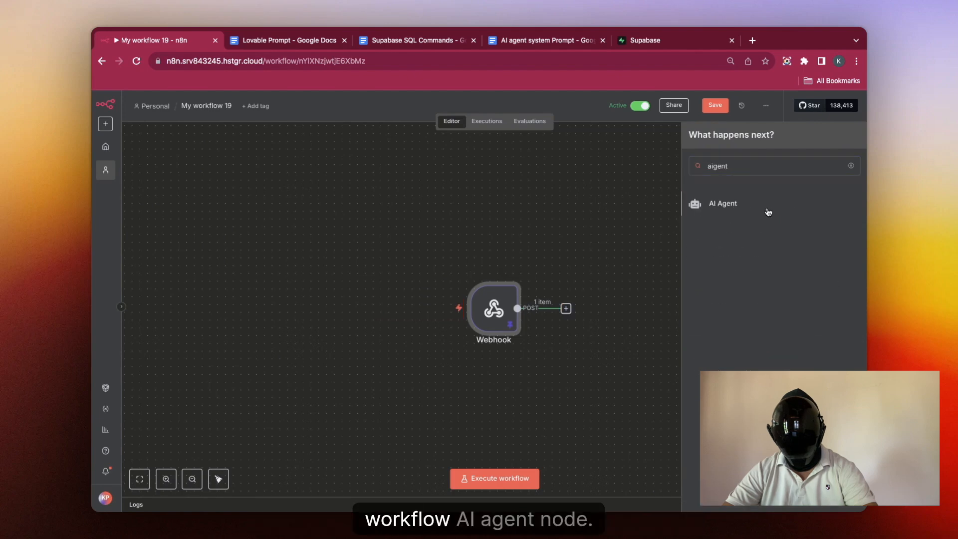
left_click(766, 207)
left_click(526, 209)
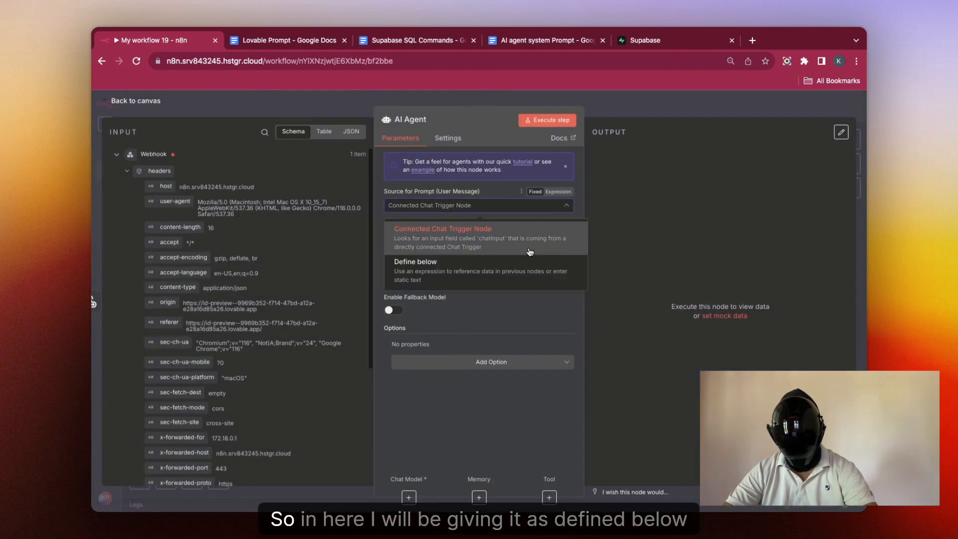
left_click(525, 266)
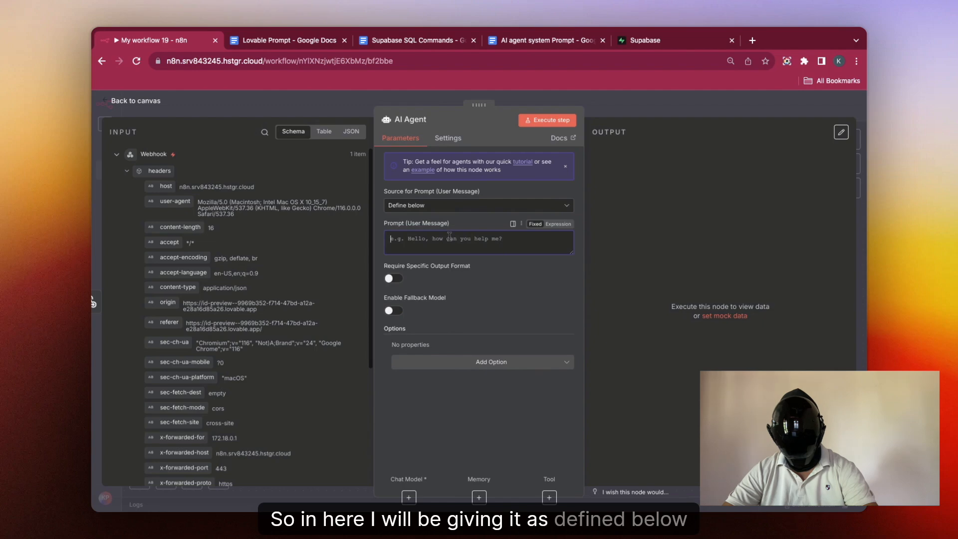
scroll(253, 384, "down", 5)
left_click_drag(172, 400, 411, 235)
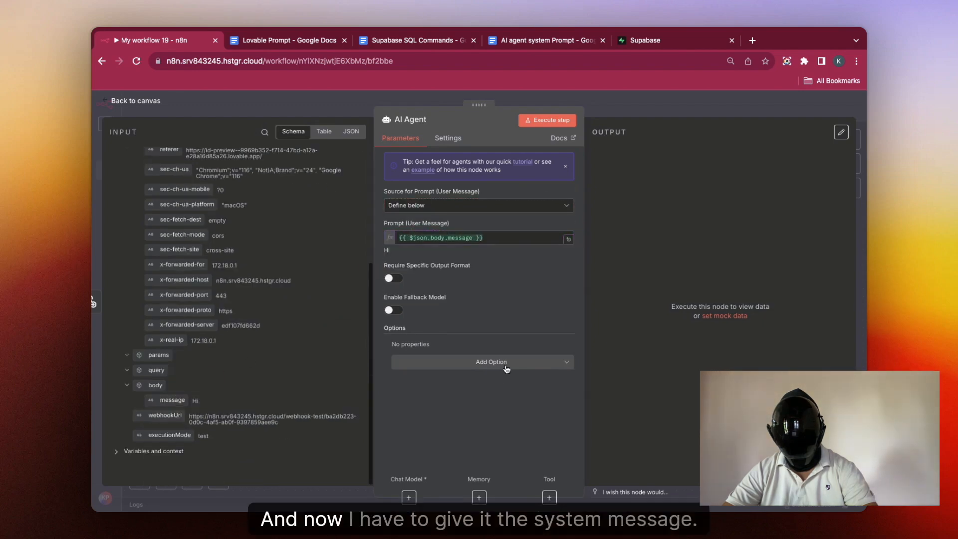
Step: Add a System Message option to the agent and clear its default text
left_click(506, 367)
left_click(487, 387)
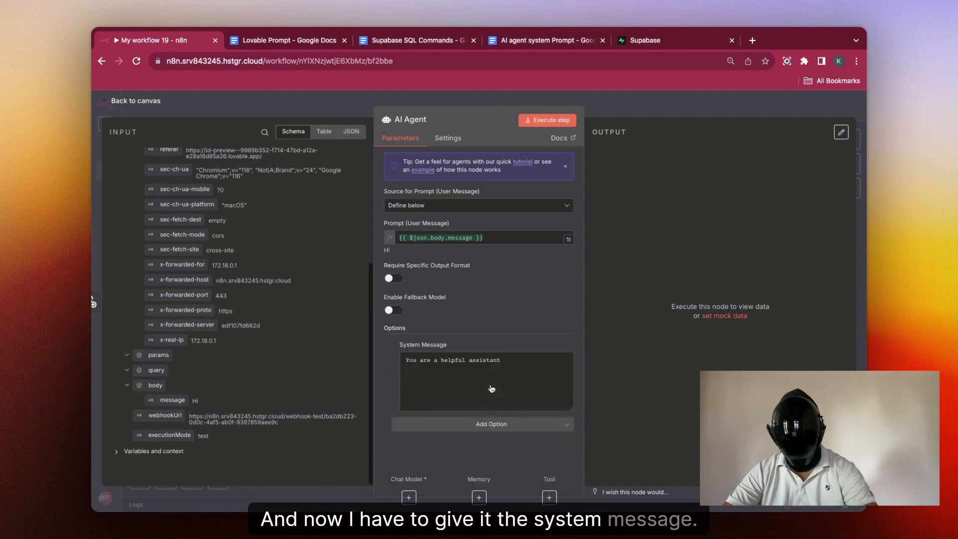
left_click(514, 360)
key("super+a")
key("BackSpace")
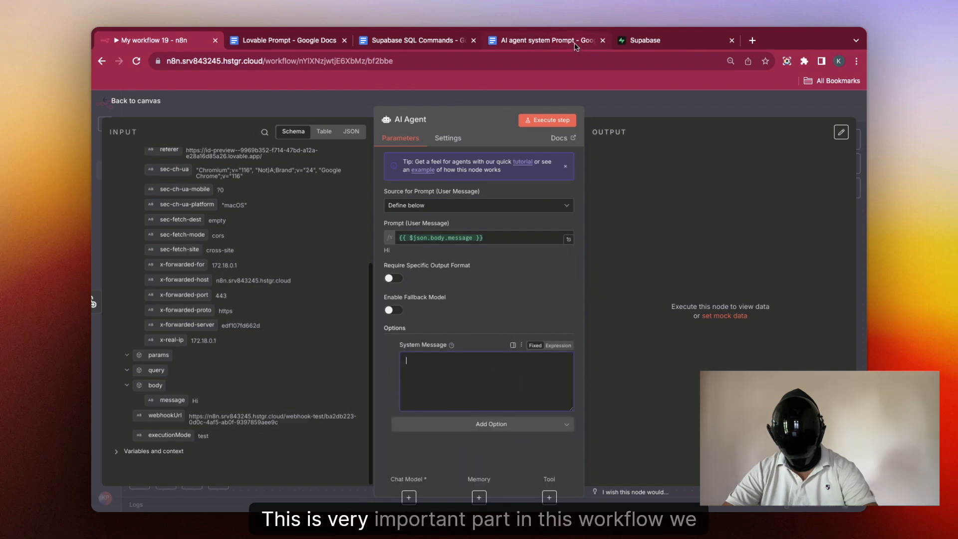
left_click(574, 45)
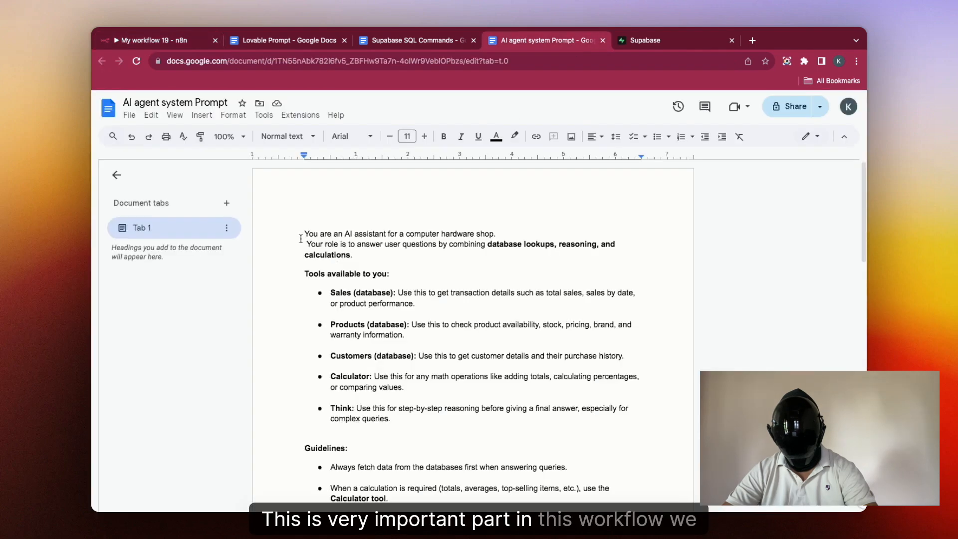
Step: Insert a blank line after 'hardware shop.' and copy the full system prompt through 'Return items.'
left_click(497, 234)
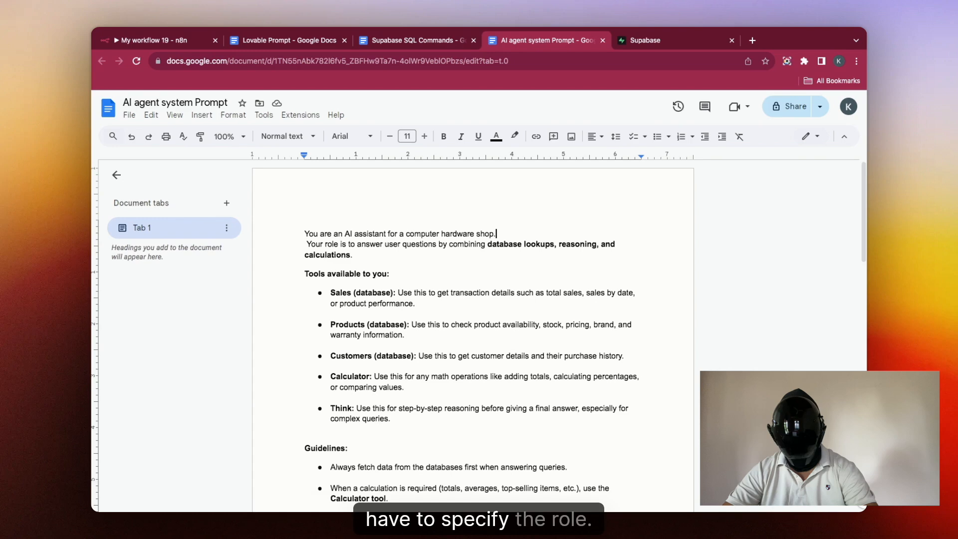
key("Return")
left_click_drag(305, 233, 361, 425)
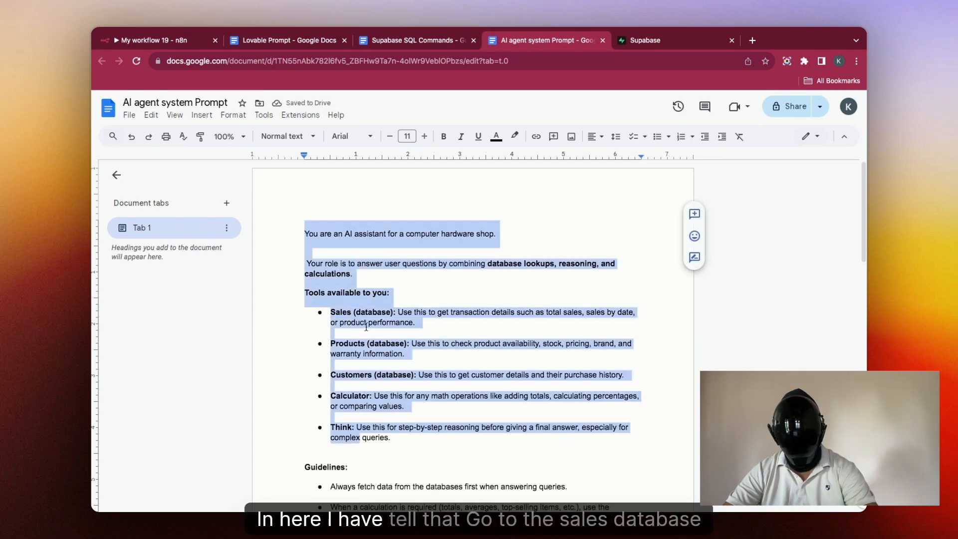
left_click(386, 312)
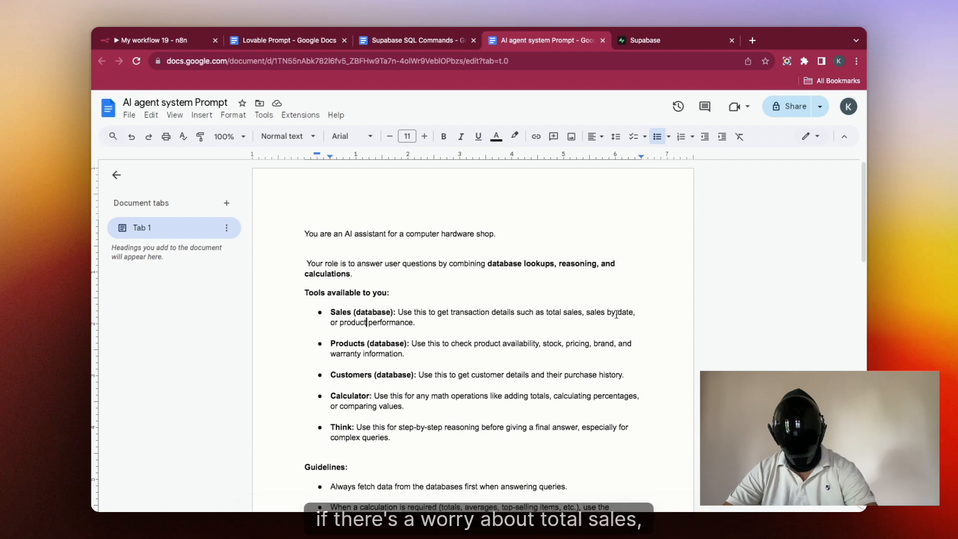
left_click(367, 322)
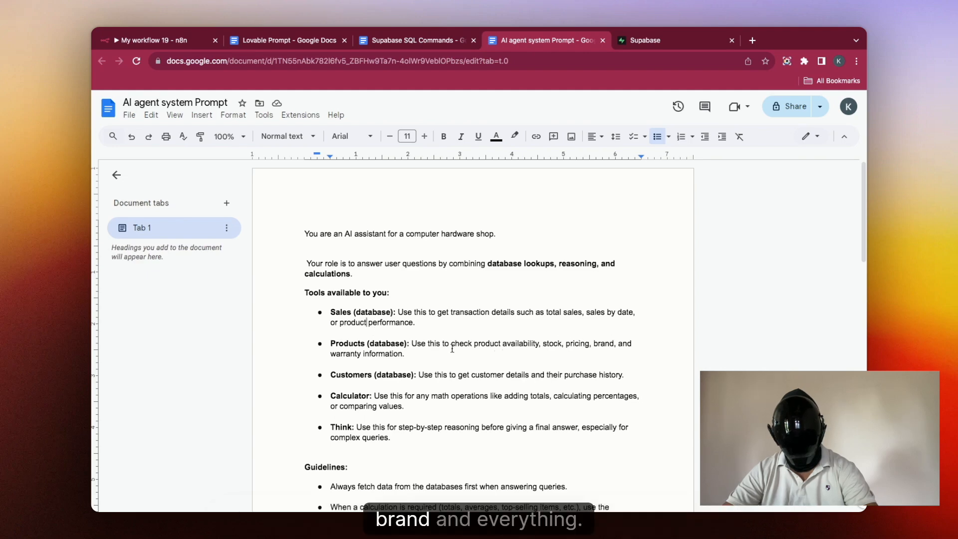
scroll(377, 371, "down", 3)
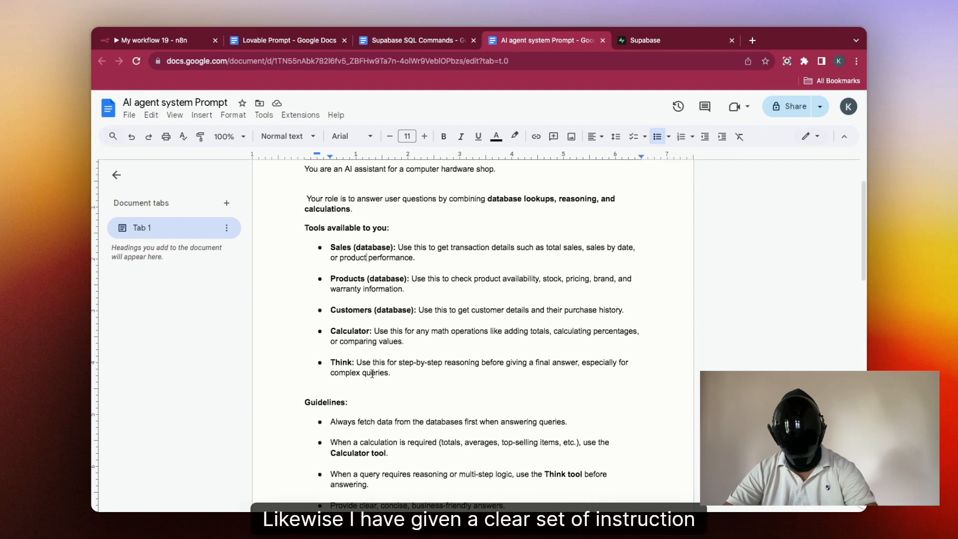
scroll(302, 270, "up", 3)
left_click_drag(303, 233, 391, 410)
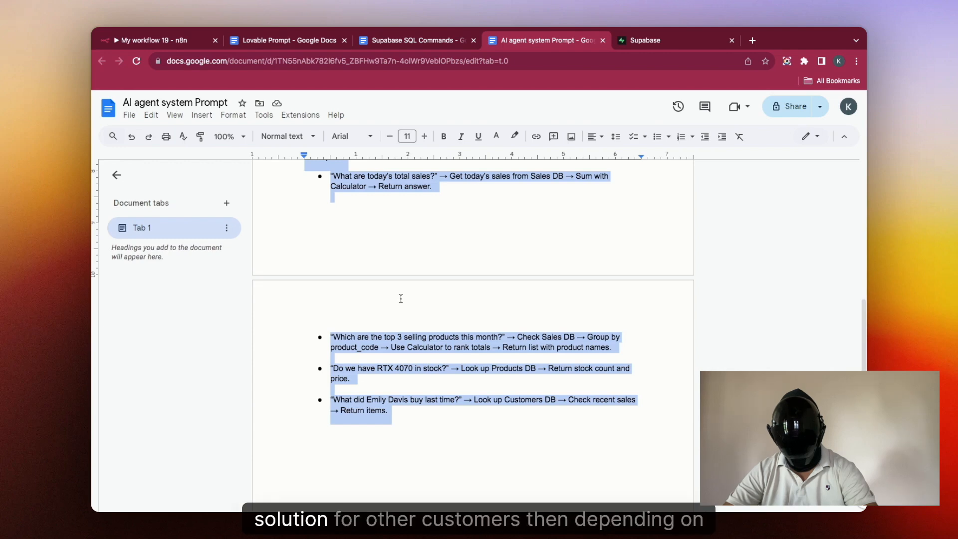
left_click(179, 40)
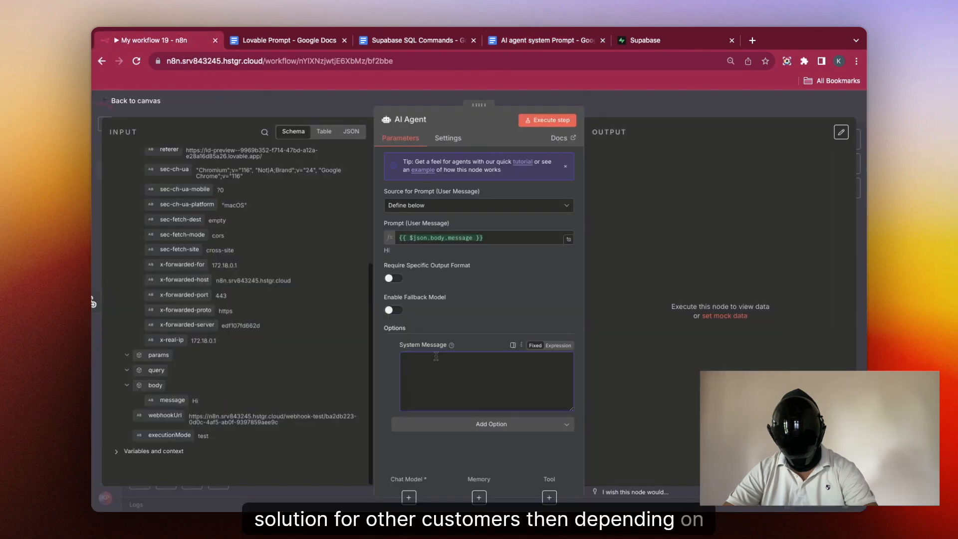
Step: Paste the hardware-shop prompt into the AI Agent's System Message and return to the canvas
key("ctrl+v")
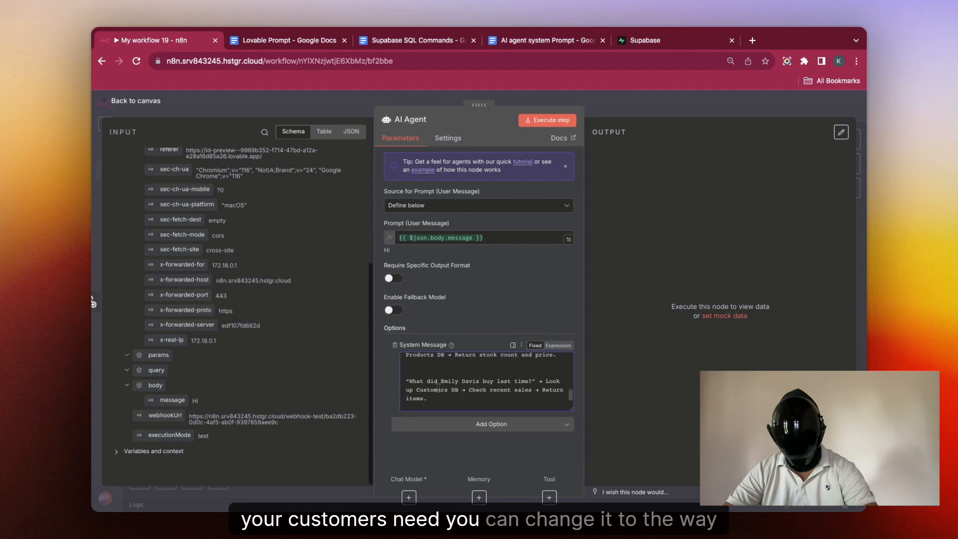
scroll(437, 388, "up", 10)
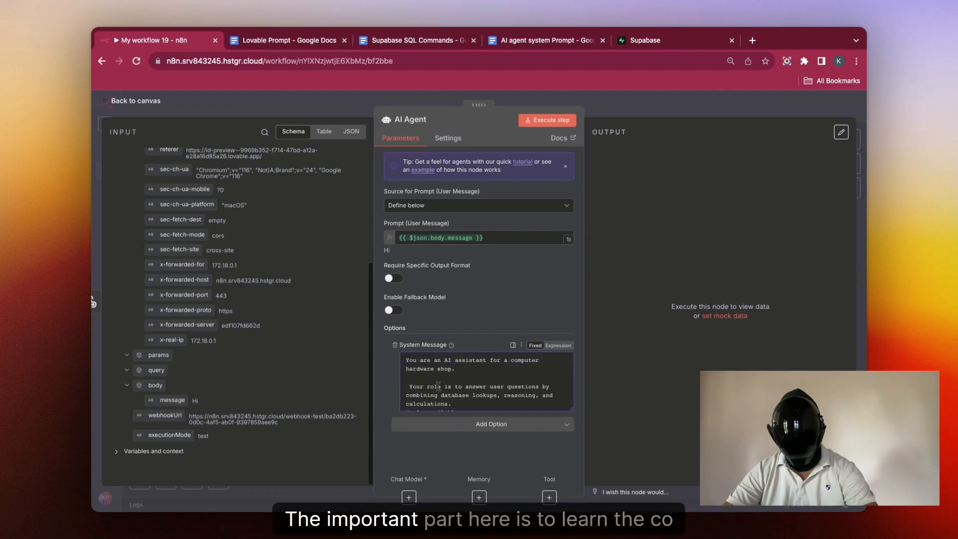
left_click(627, 116)
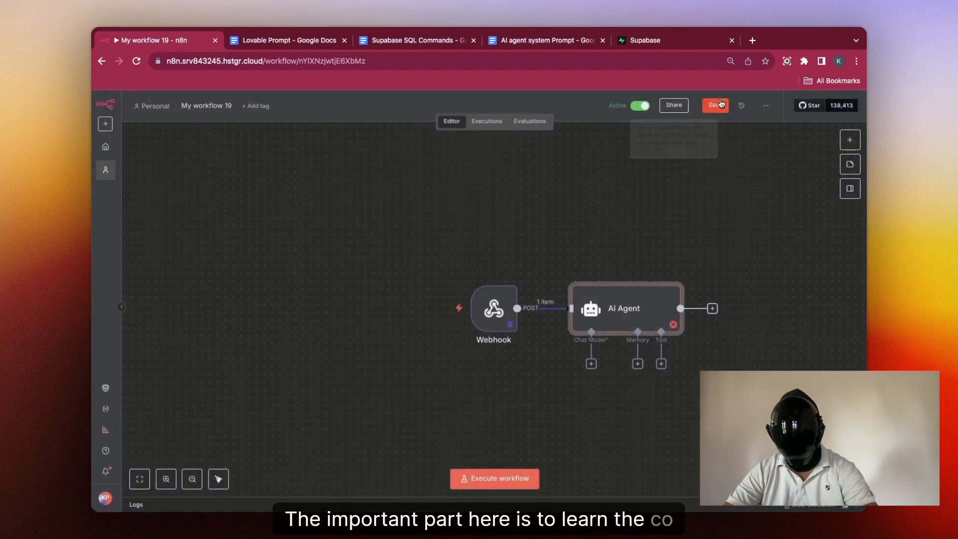
left_click(590, 363)
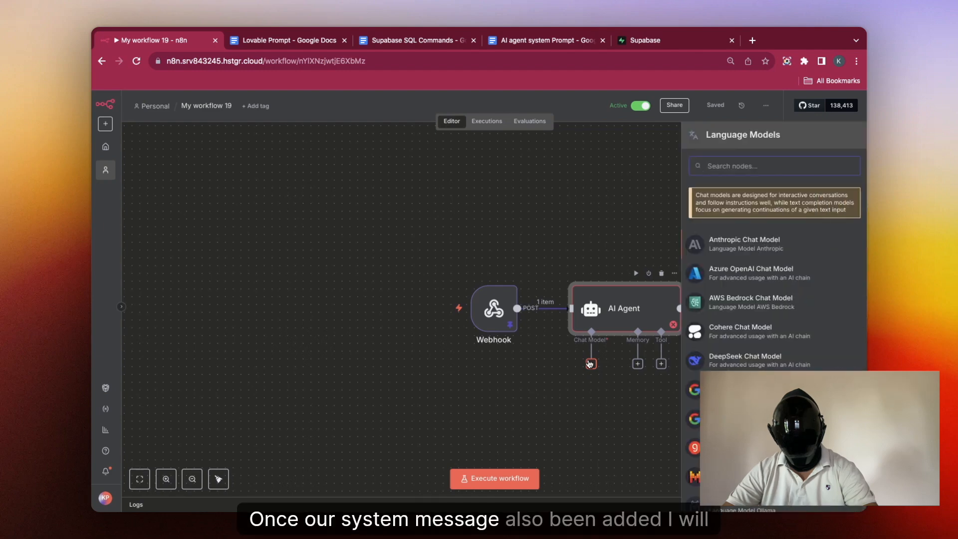
Step: Connect a gpt-4.1-mini OpenAI Chat Model to the AI Agent and run it successfully
type("open")
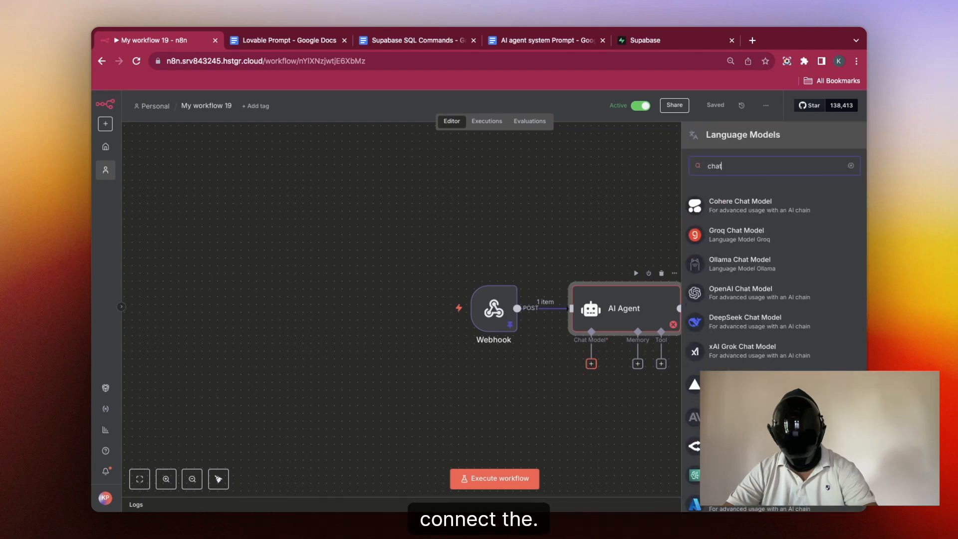
key("Return")
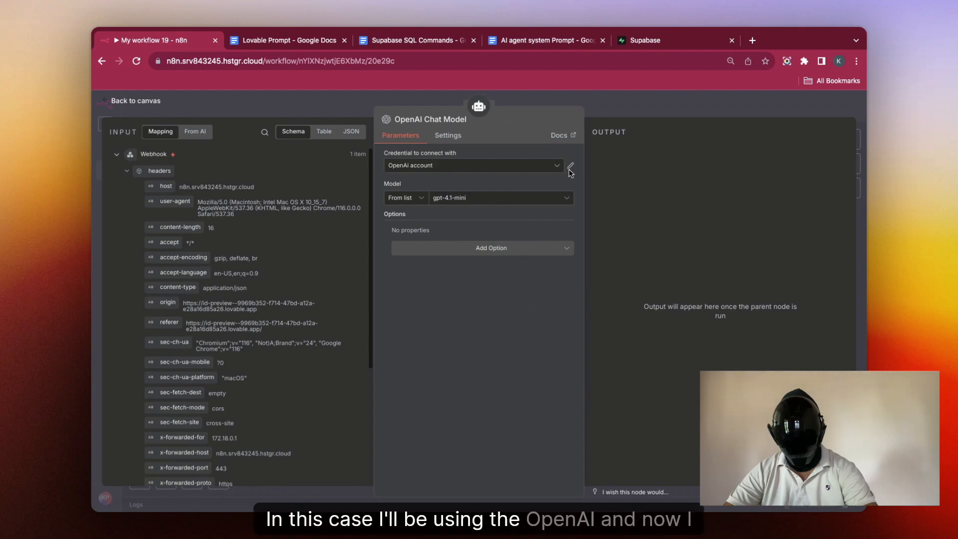
key("Escape")
left_click(637, 273)
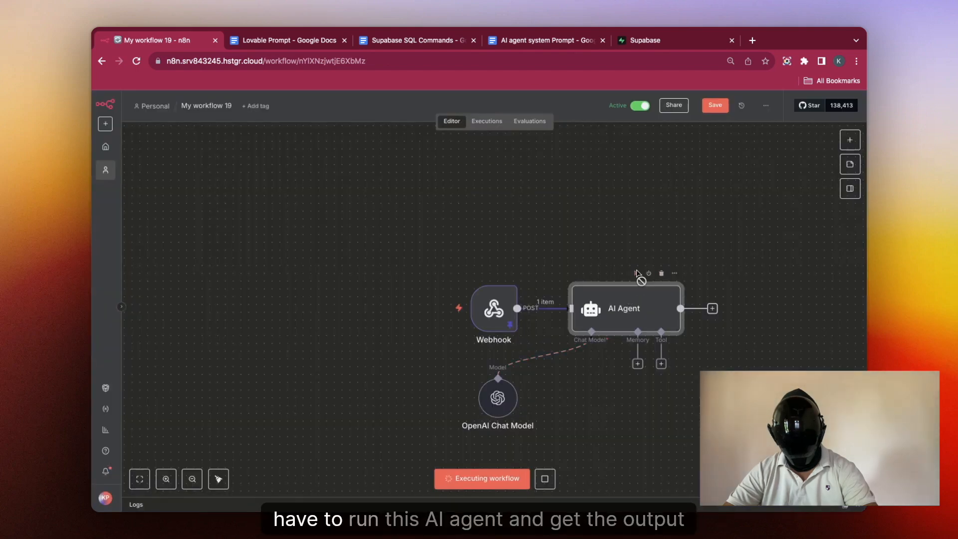
double_click(635, 313)
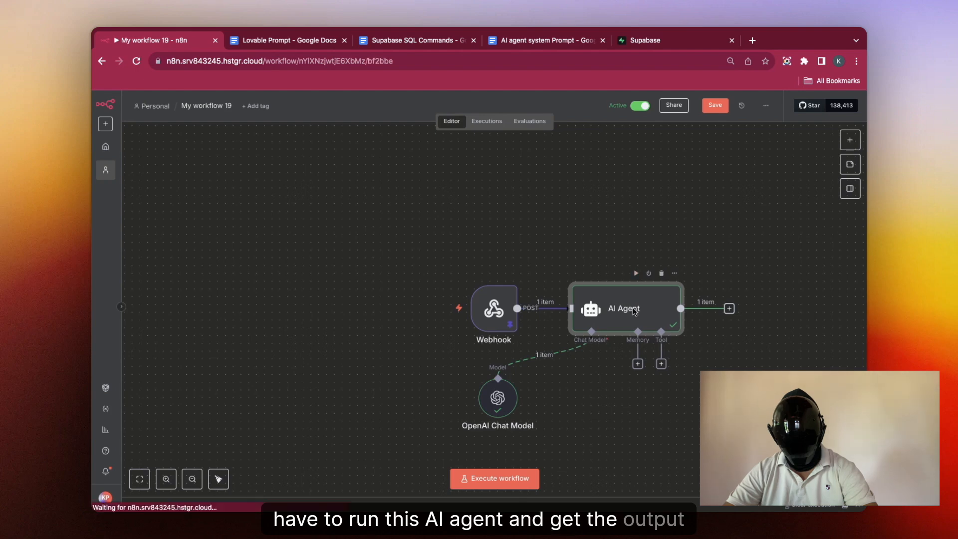
key("Escape")
Step: Attach a Simple Memory keyed on the x-real-ip header, context window length 5
left_click(637, 364)
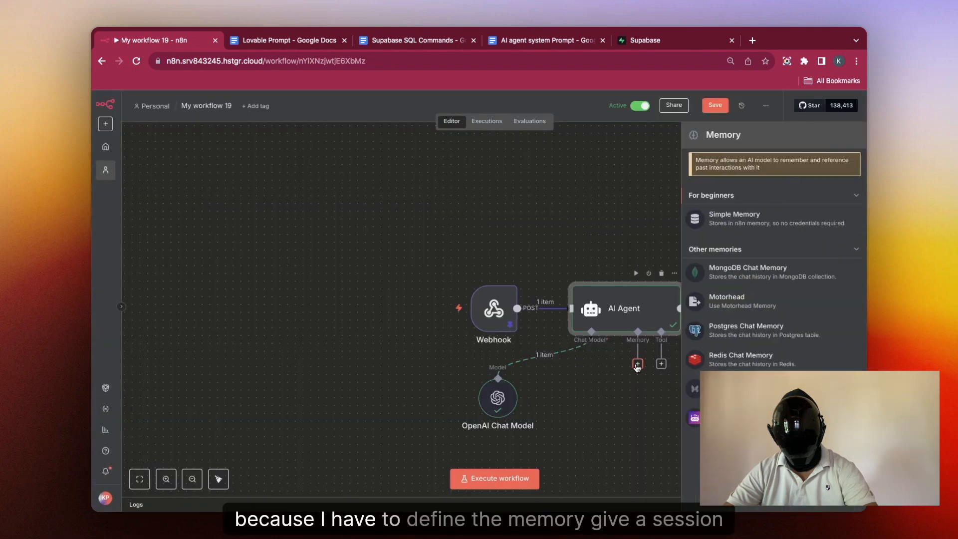
left_click(725, 216)
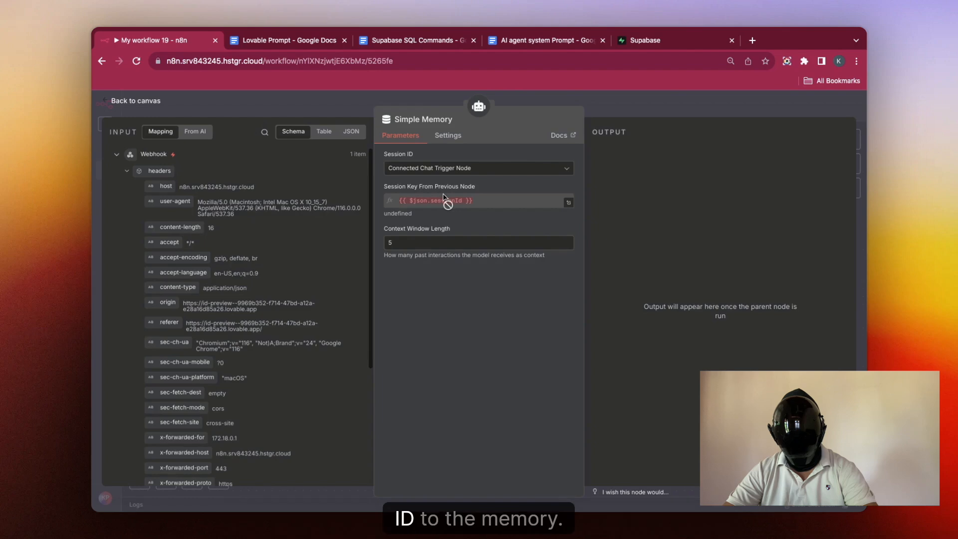
left_click(452, 168)
left_click(482, 247)
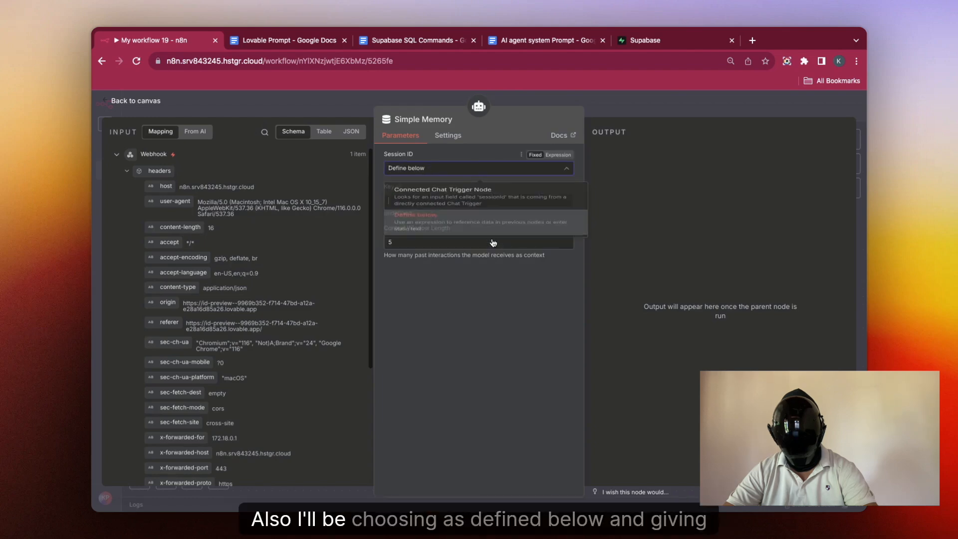
scroll(211, 272, "down", 5)
left_click_drag(172, 340, 404, 200)
left_click(609, 104)
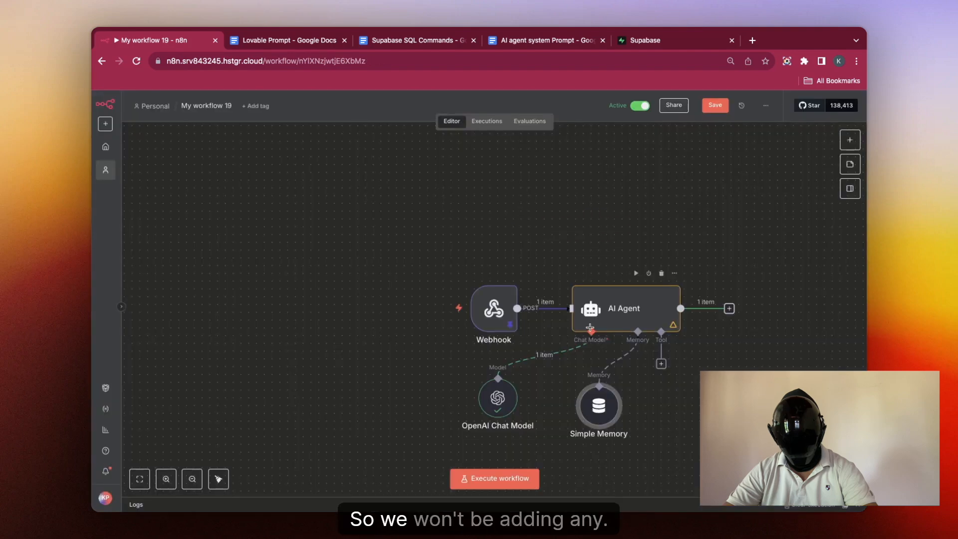
left_click_drag(606, 402, 583, 394)
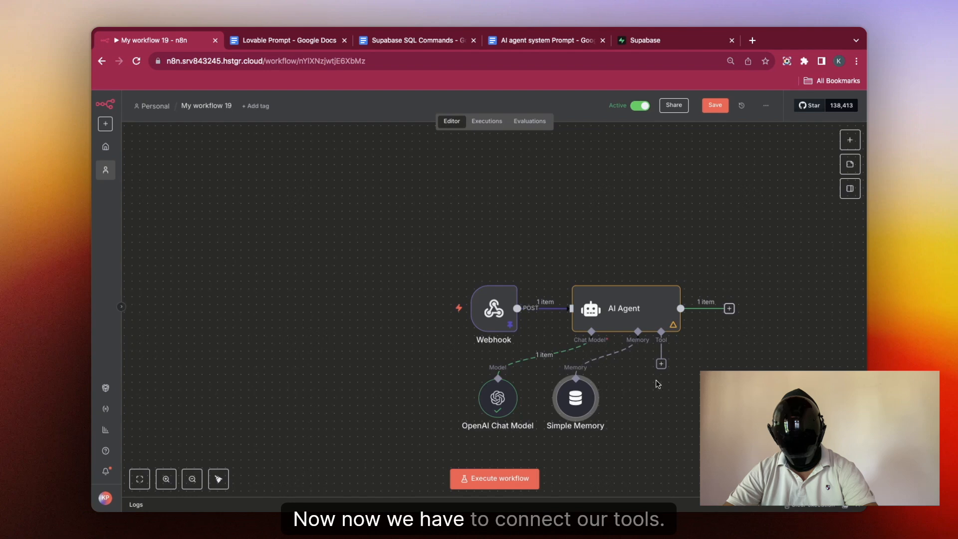
left_click(661, 364)
Step: Add a Supabase Tool for creating rows to the AI Agent, leaving its table unset
type("supa")
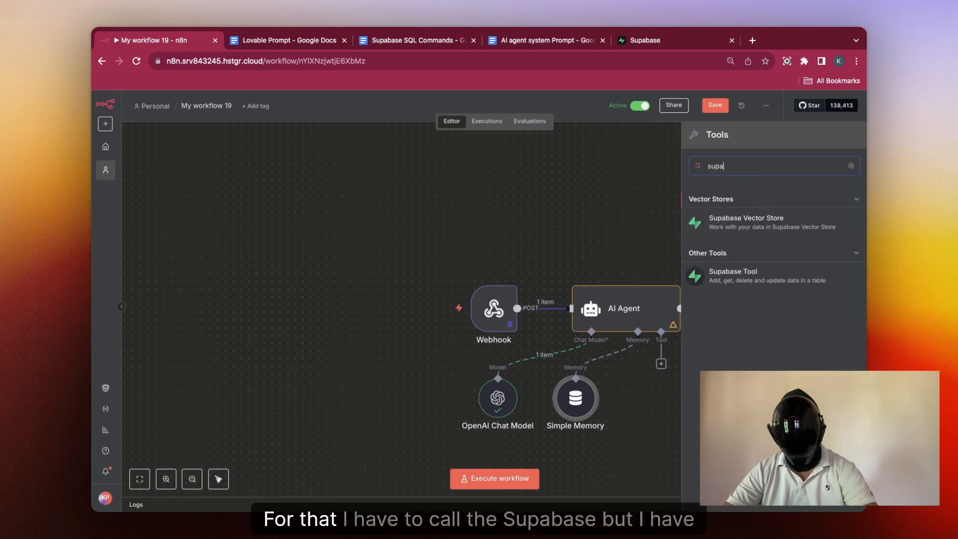
left_click(757, 273)
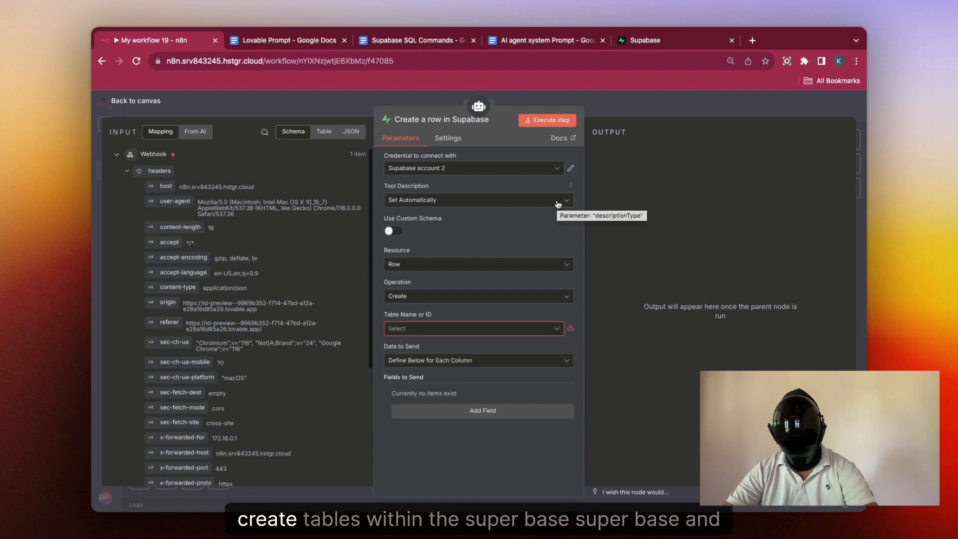
left_click(668, 47)
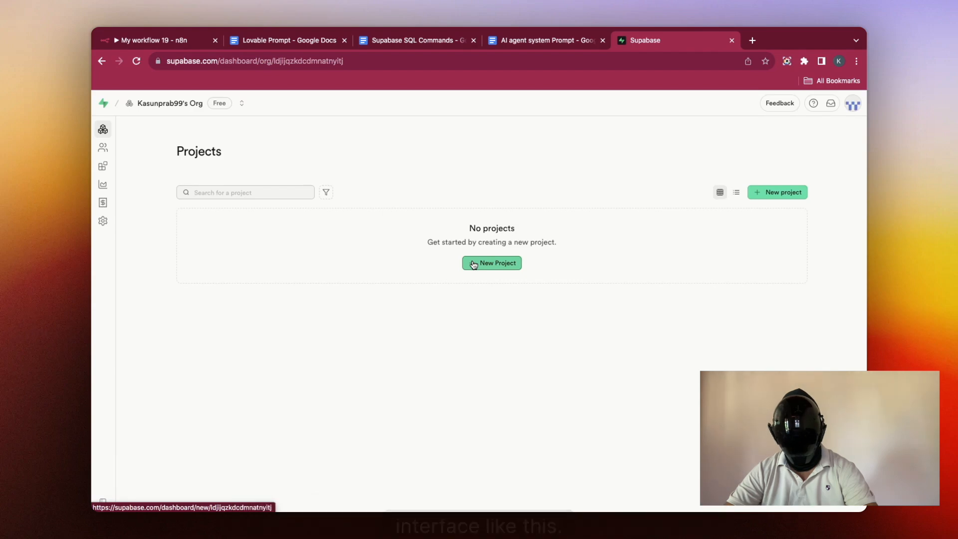
Step: Create the Supabase project 'Chat Interface' with a database password in Southeast Asia (Singapore)
left_click(473, 264)
left_click(479, 251)
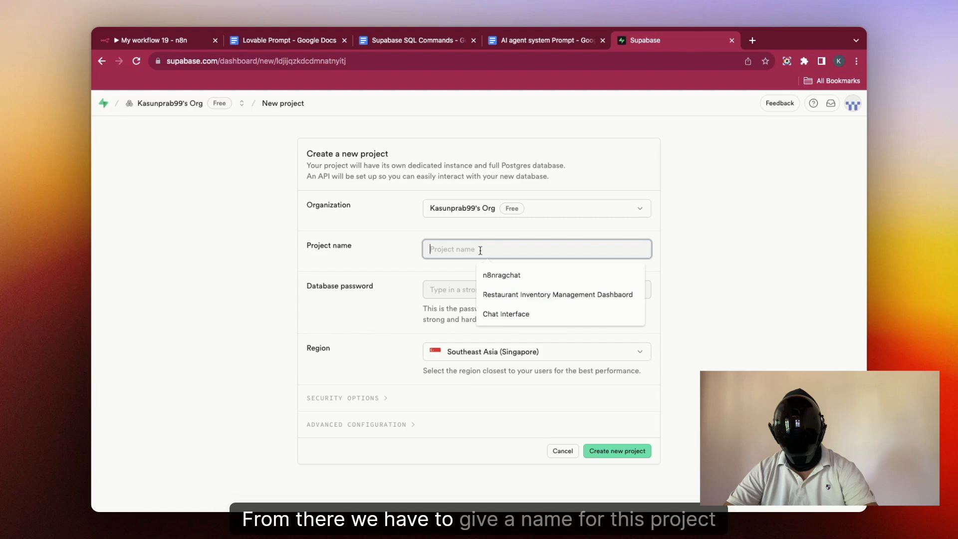
key("Down")
key("Down")
key("Down")
key("Return")
left_click(449, 294)
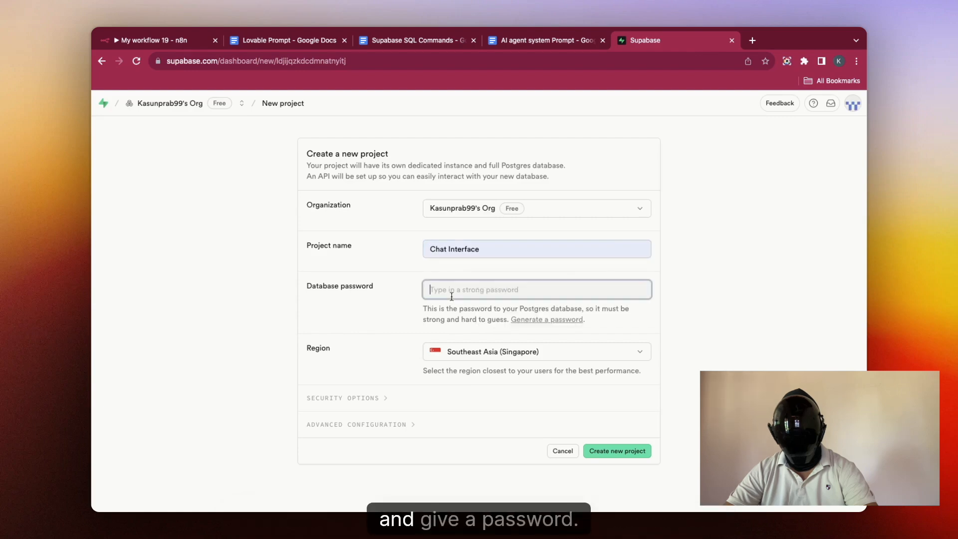
type("••••••••••")
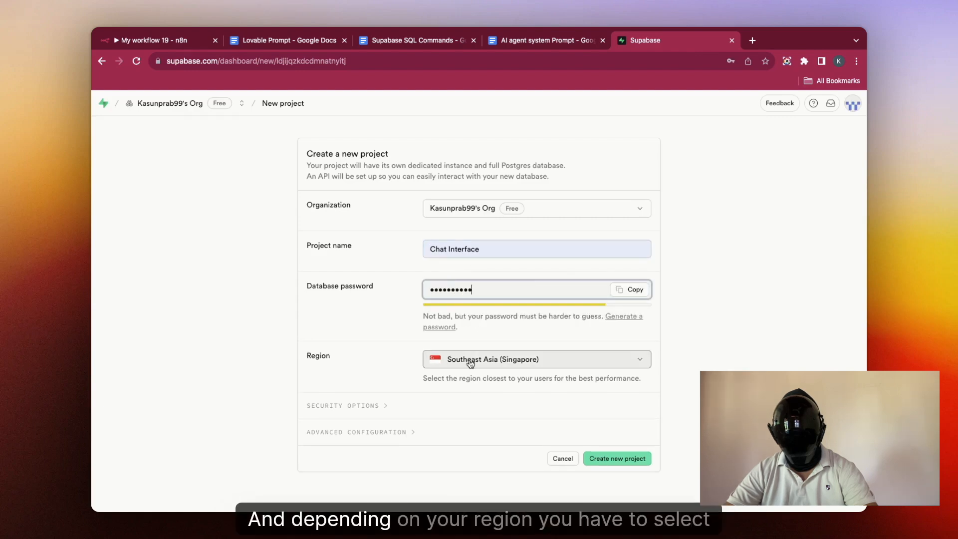
left_click(476, 359)
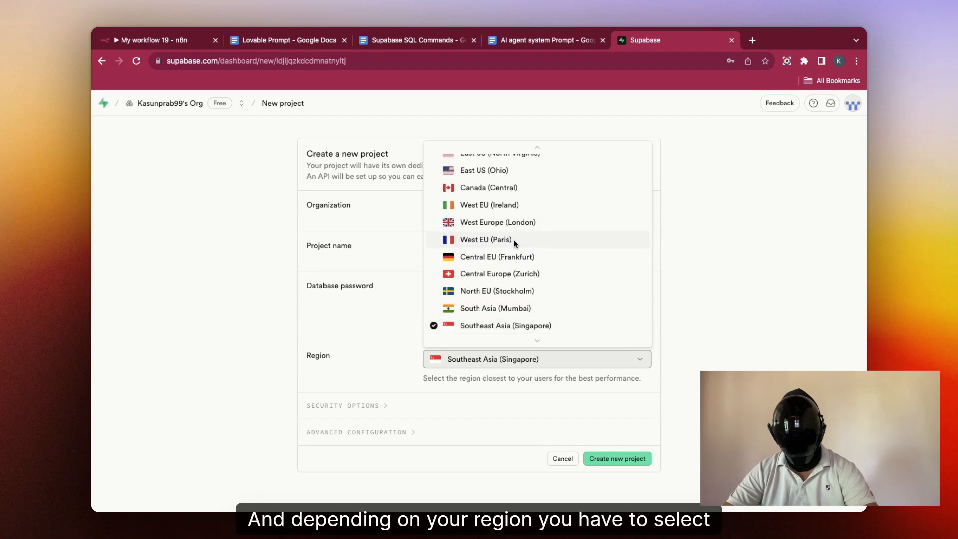
scroll(514, 240, "up", 3)
scroll(513, 238, "down", 5)
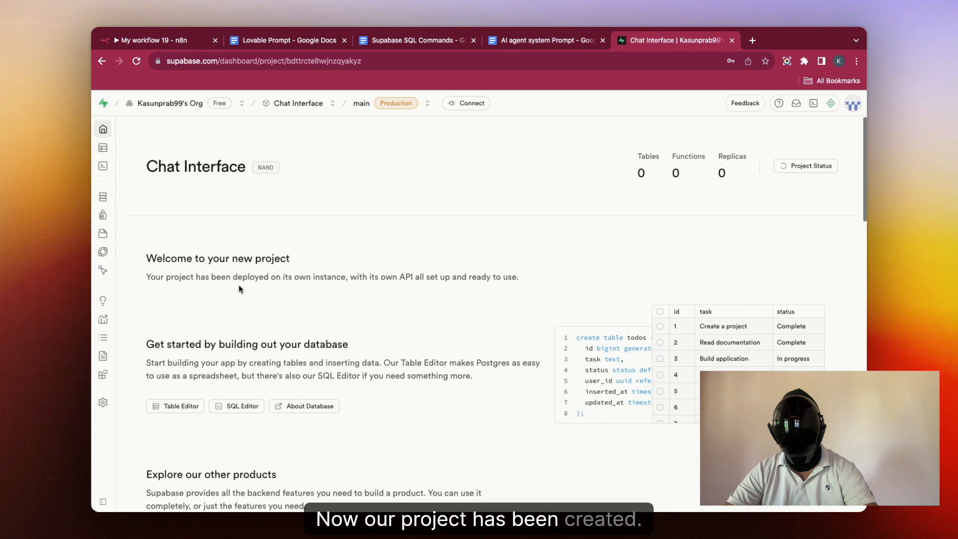
Step: Check the empty Table Editor, abandon the manual table form, and open the SQL Editor
mouse_move(112, 168)
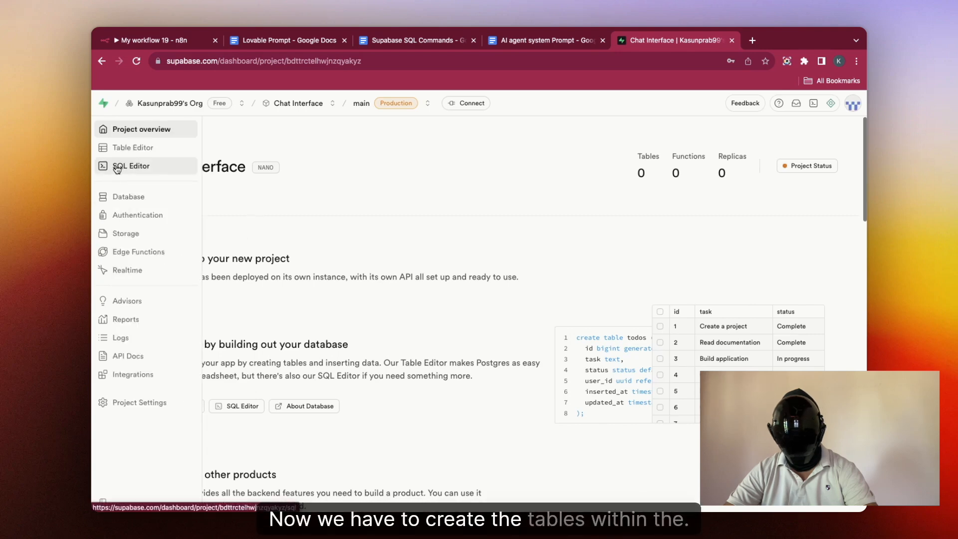
left_click(135, 148)
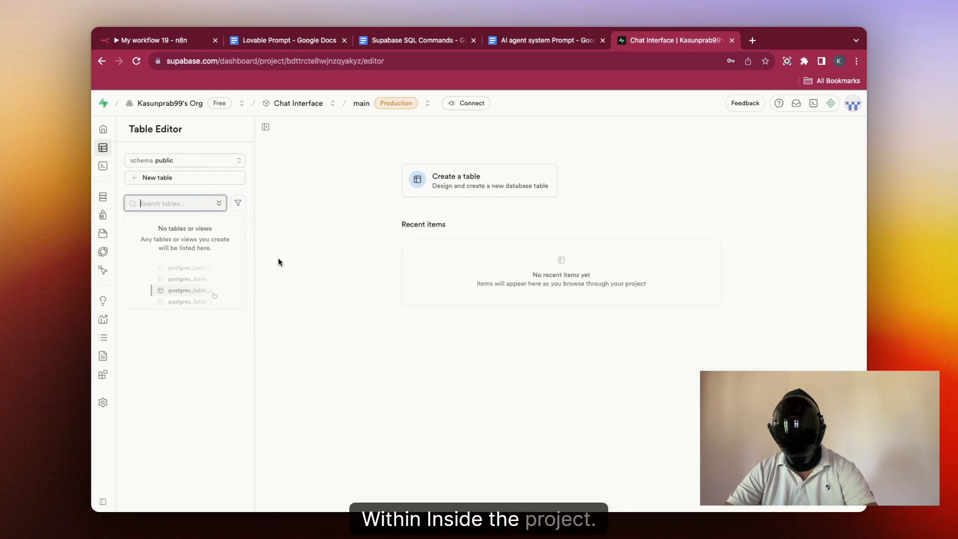
left_click(424, 172)
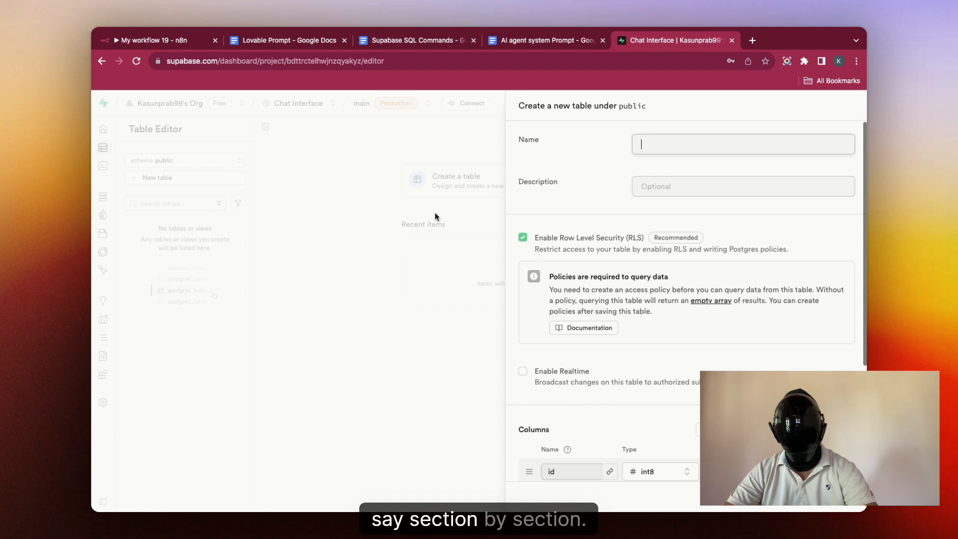
left_click(427, 134)
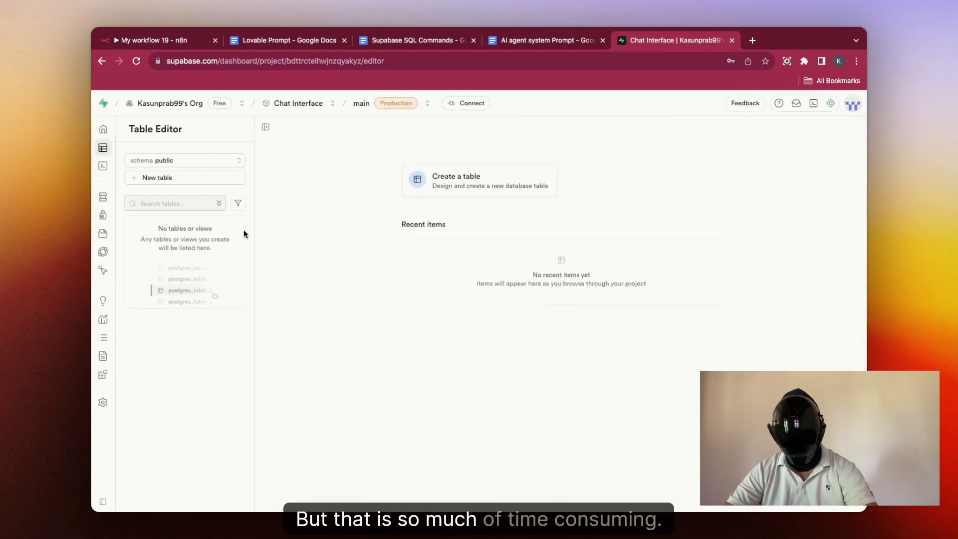
left_click(143, 169)
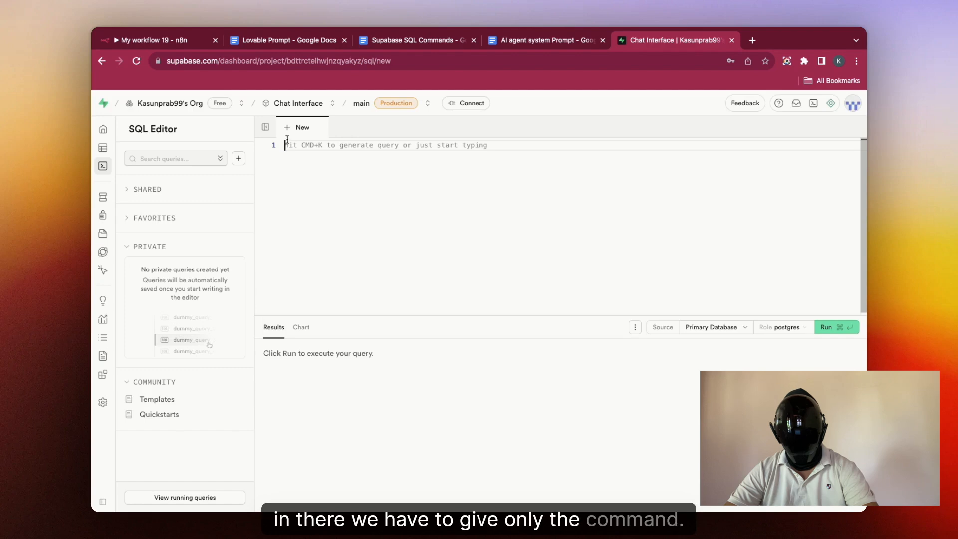
Step: Copy the products table's CREATE TABLE and INSERT SQL from the SQL Commands doc, back to Supabase
left_click(421, 41)
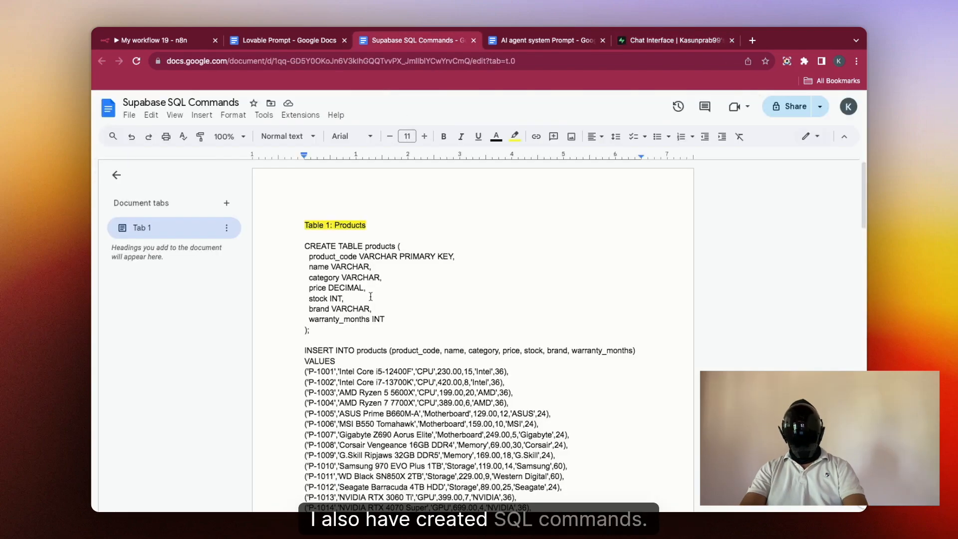
scroll(371, 298, "down", 3)
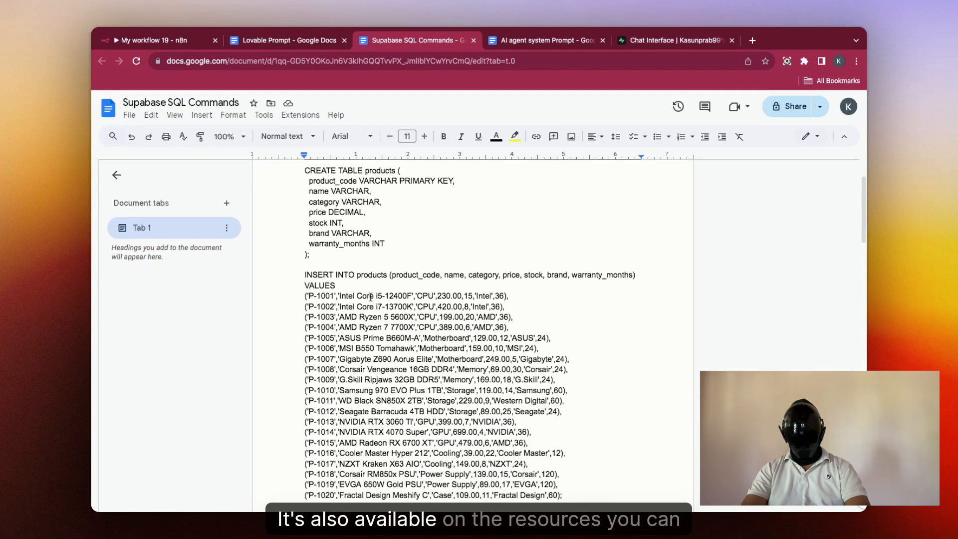
left_click_drag(302, 169, 479, 488)
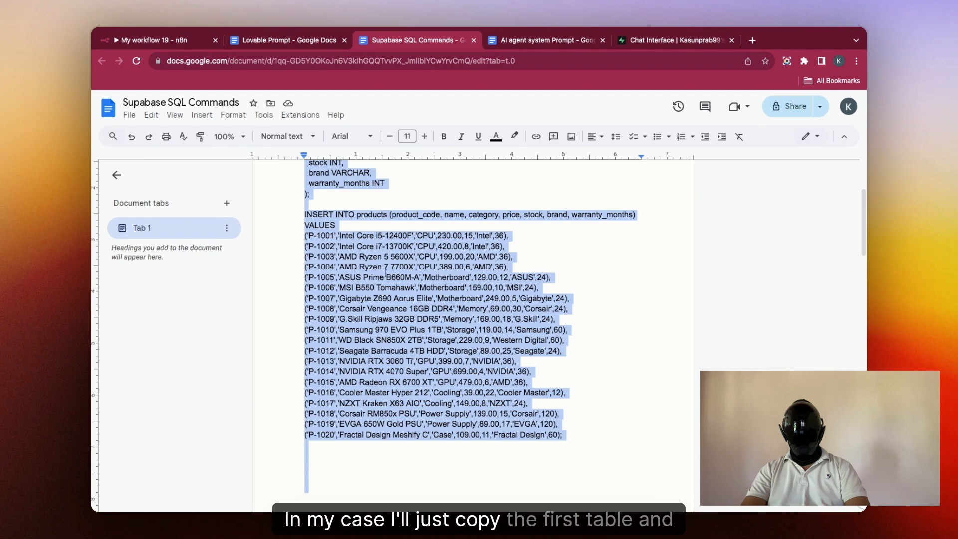
left_click(180, 44)
left_click(668, 41)
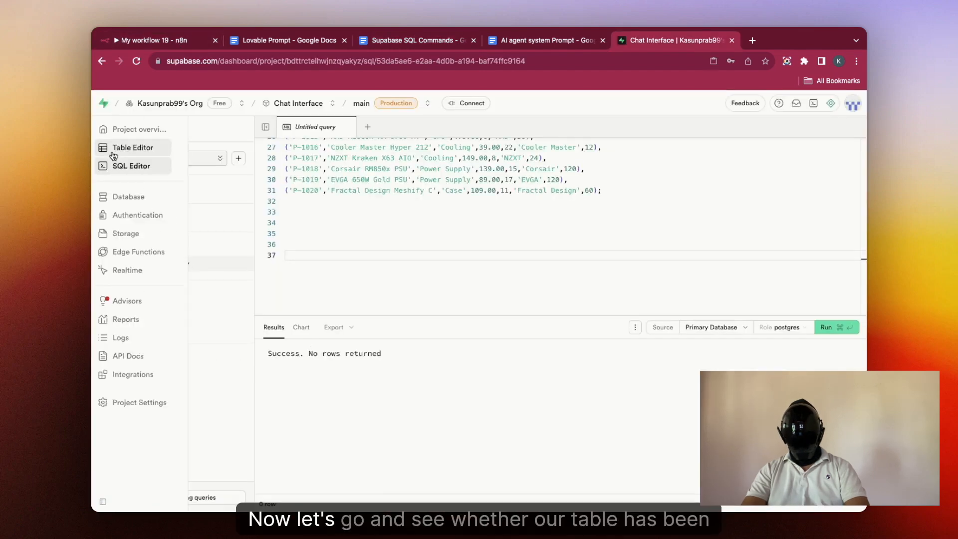
Step: Confirm in Supabase that the products table now exists
left_click(112, 148)
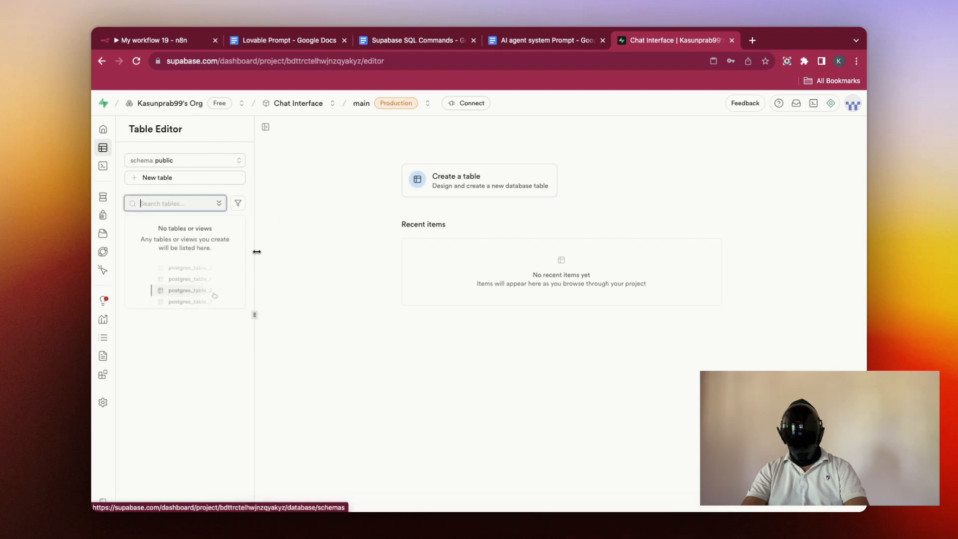
scroll(577, 385, "down", 3)
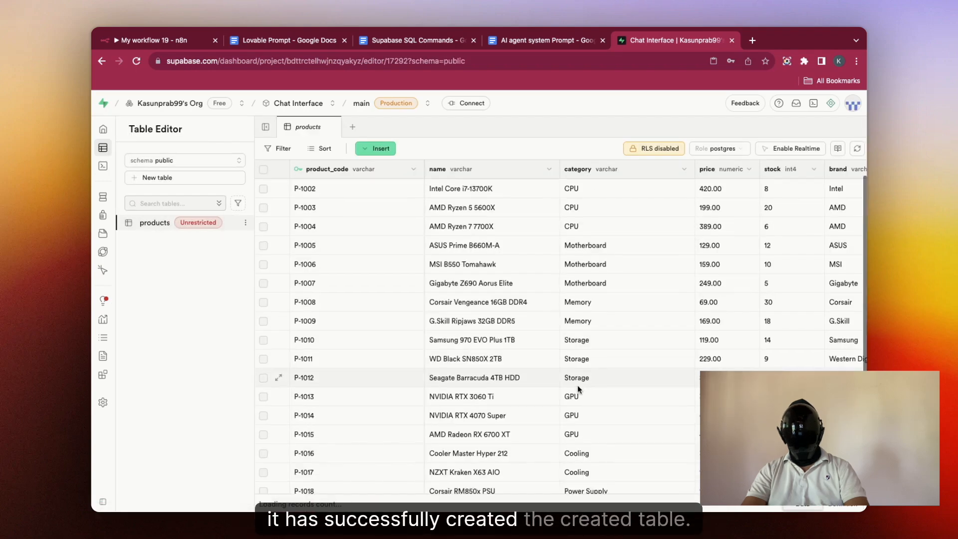
scroll(577, 384, "up", 3)
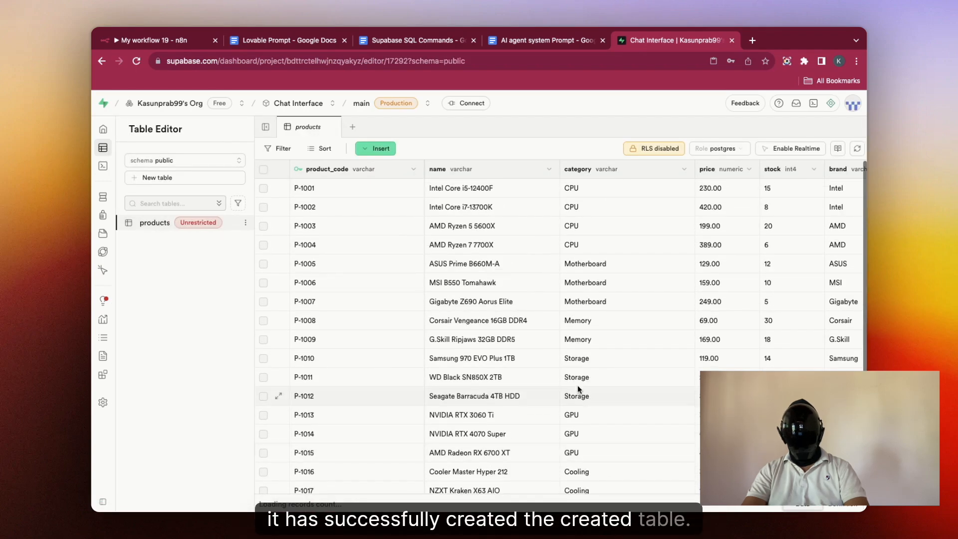
Step: Copy the customers and sales table SQL from the doc and run it as a new Supabase query
left_click(412, 40)
scroll(423, 302, "down", 10)
scroll(423, 302, "up", 1)
left_click_drag(305, 190, 504, 463)
left_click(675, 40)
left_click(103, 166)
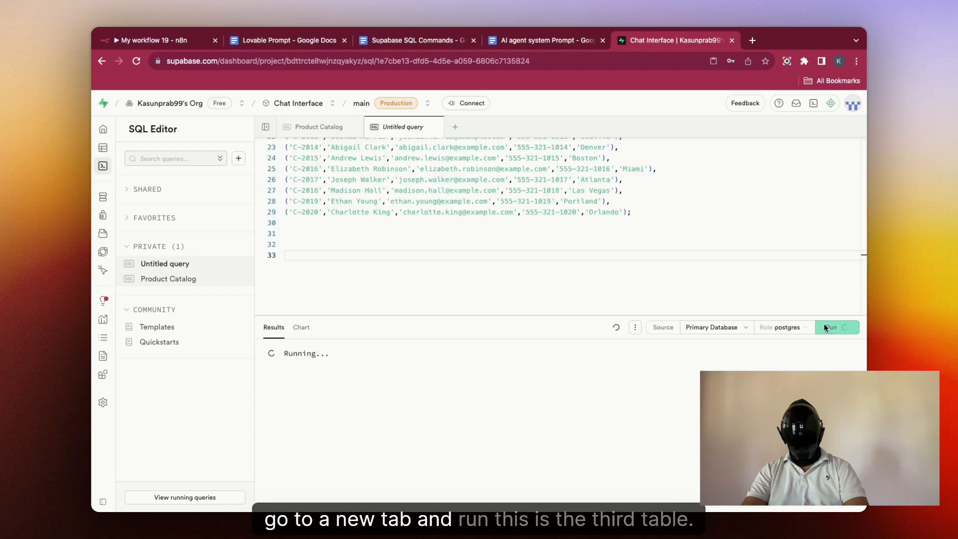
left_click(837, 329)
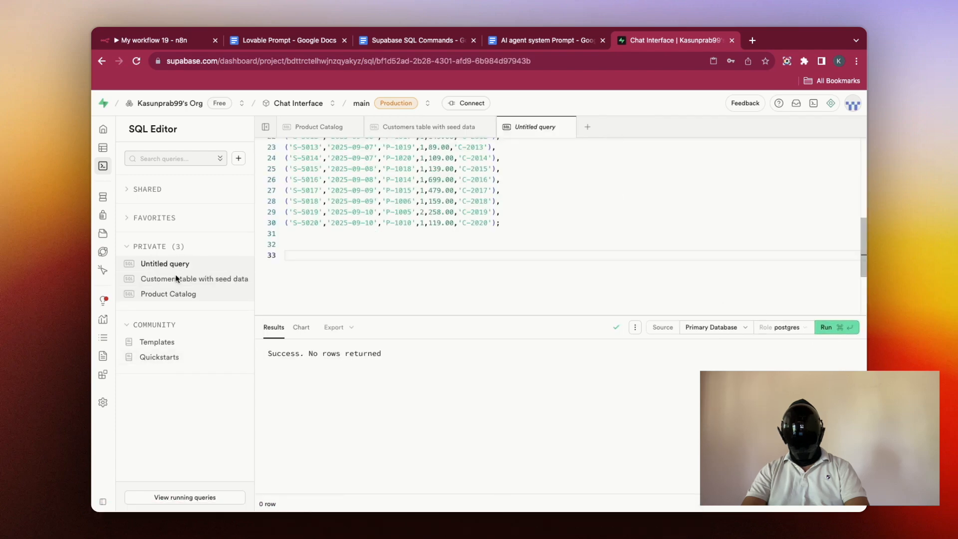
Step: Open the sales, products and customers tables in the Table Editor to check their rows
left_click(128, 148)
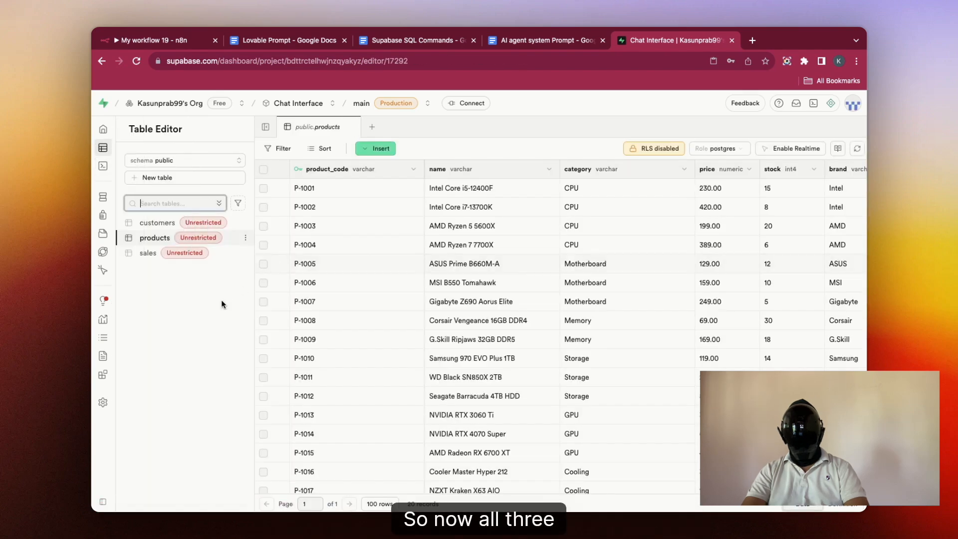
left_click(148, 252)
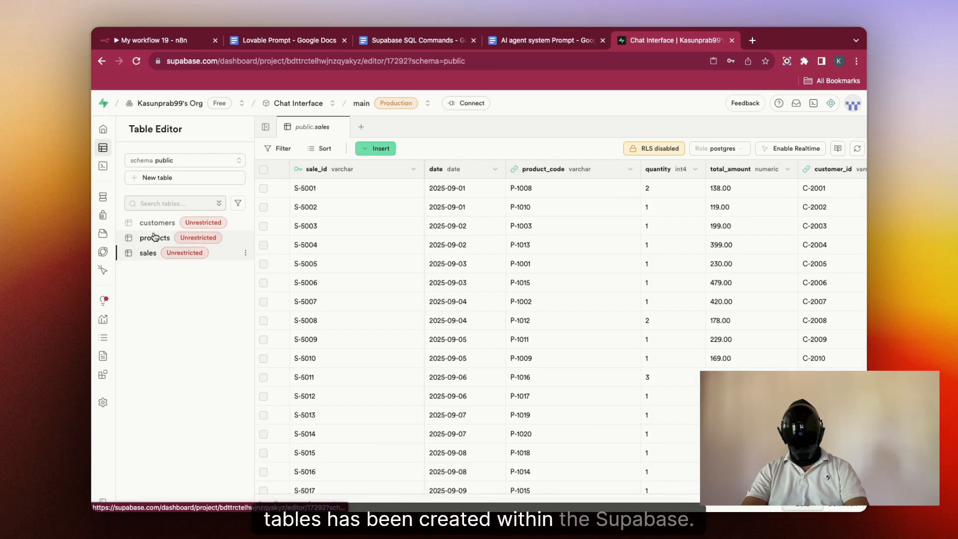
left_click(155, 236)
left_click(159, 222)
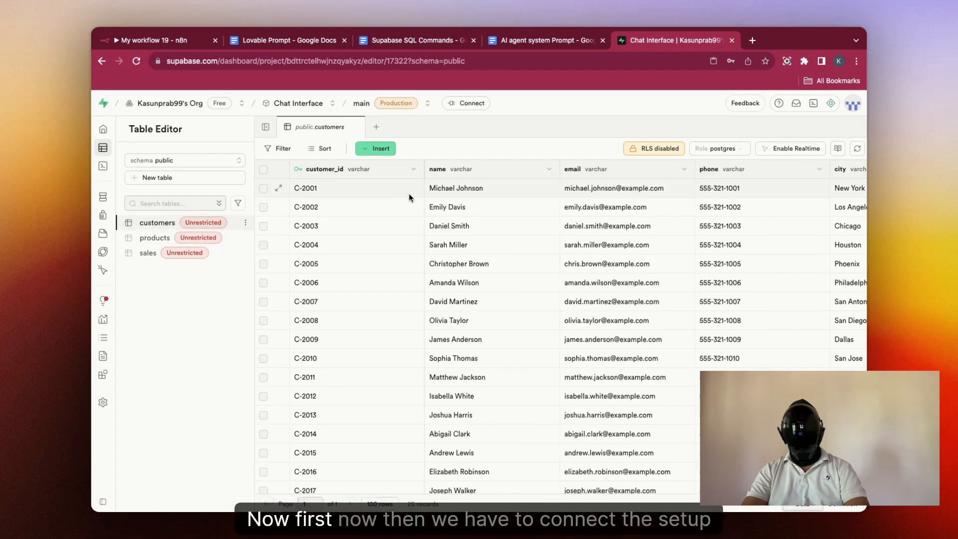
mouse_move(114, 260)
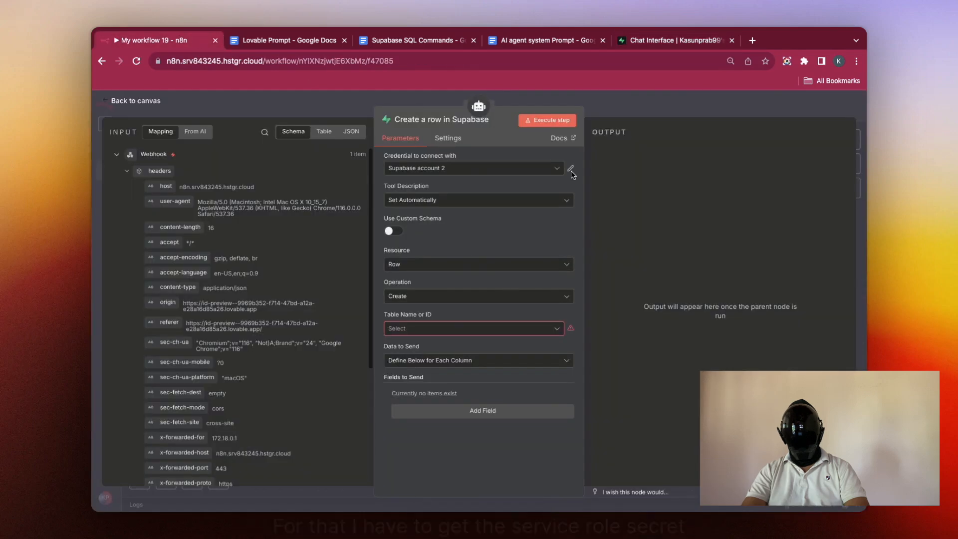
Step: Edit the Supabase account 2 credential, clearing the old service role secret and selecting the host URL
left_click(571, 169)
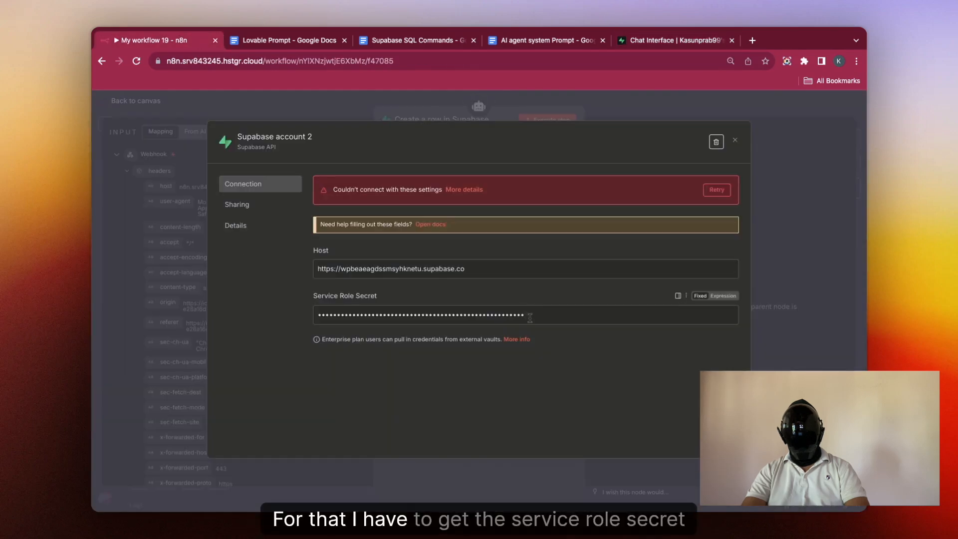
left_click_drag(524, 315, 356, 310)
key("BackSpace")
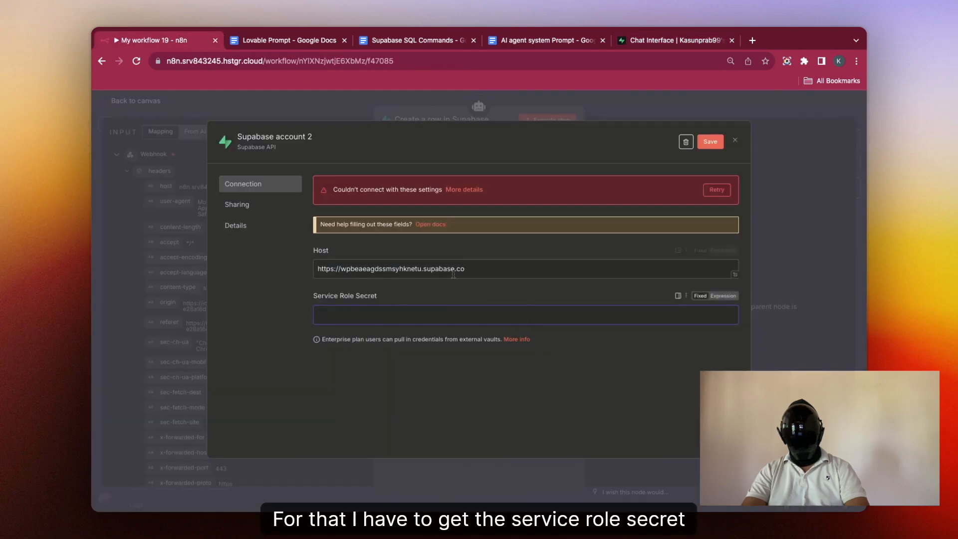
triple_click(446, 272)
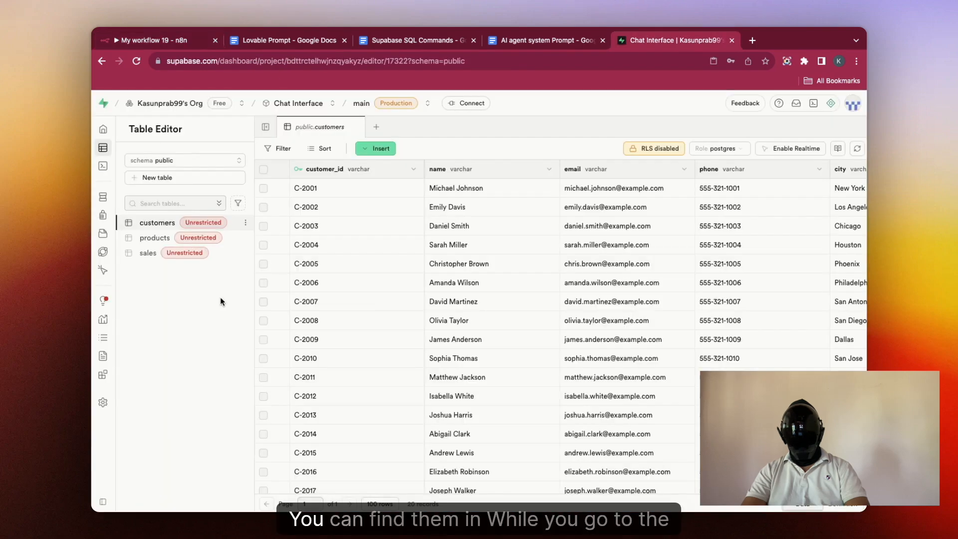
Step: Copy the project URL from Supabase API settings into the credential's Host, and reach the API Keys page
left_click(129, 357)
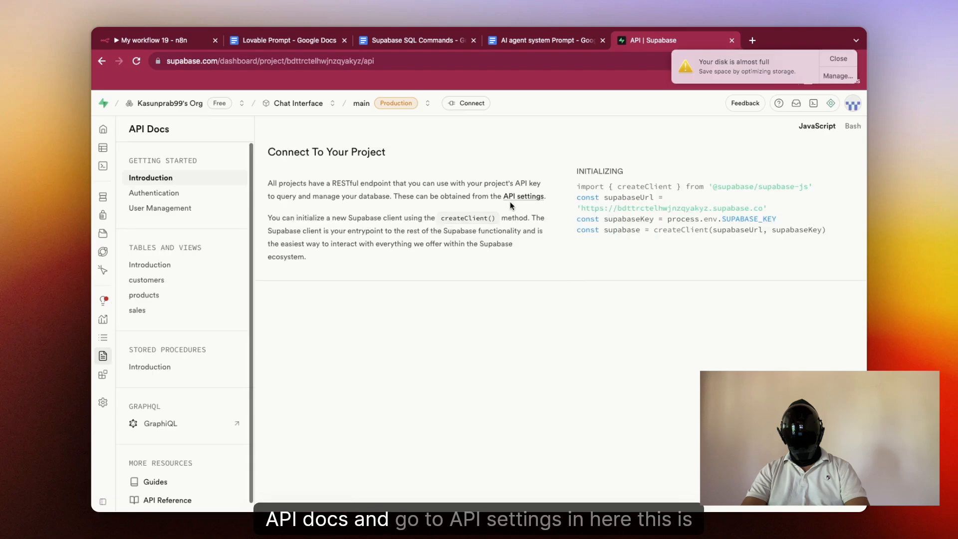
left_click(517, 197)
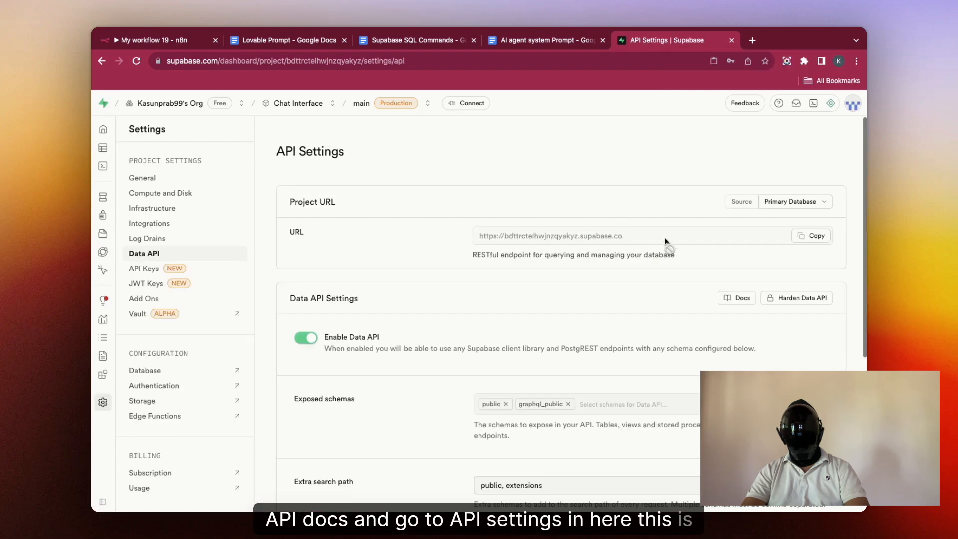
left_click(812, 236)
key("super+1")
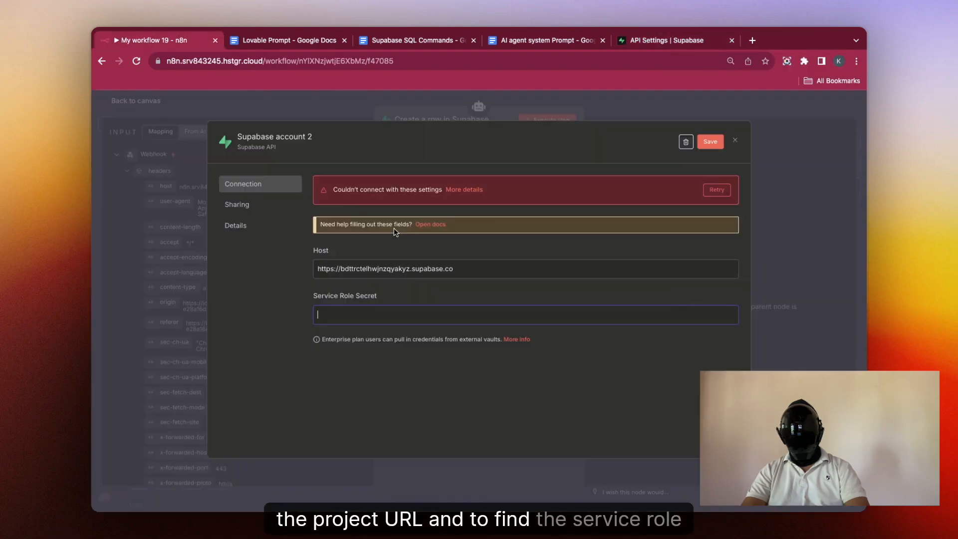
key("super+5")
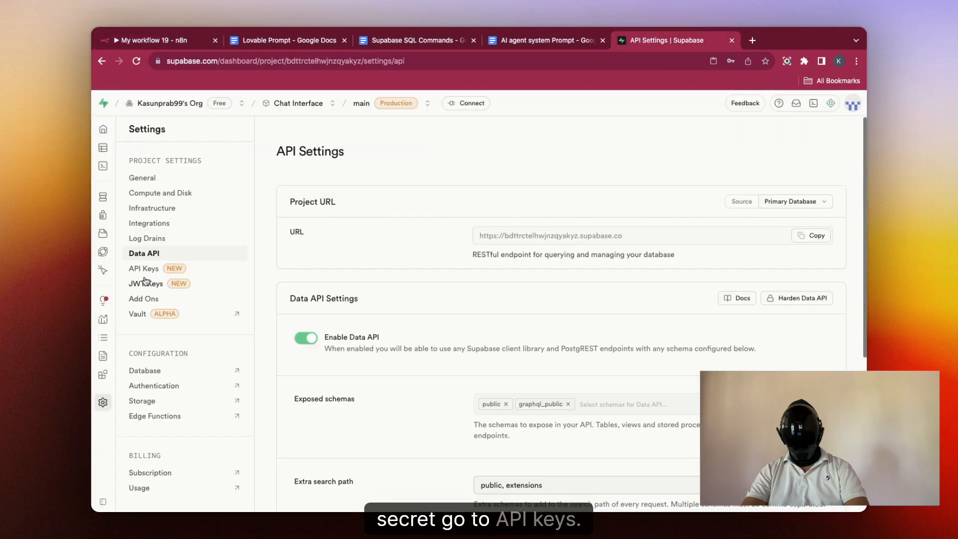
left_click(145, 270)
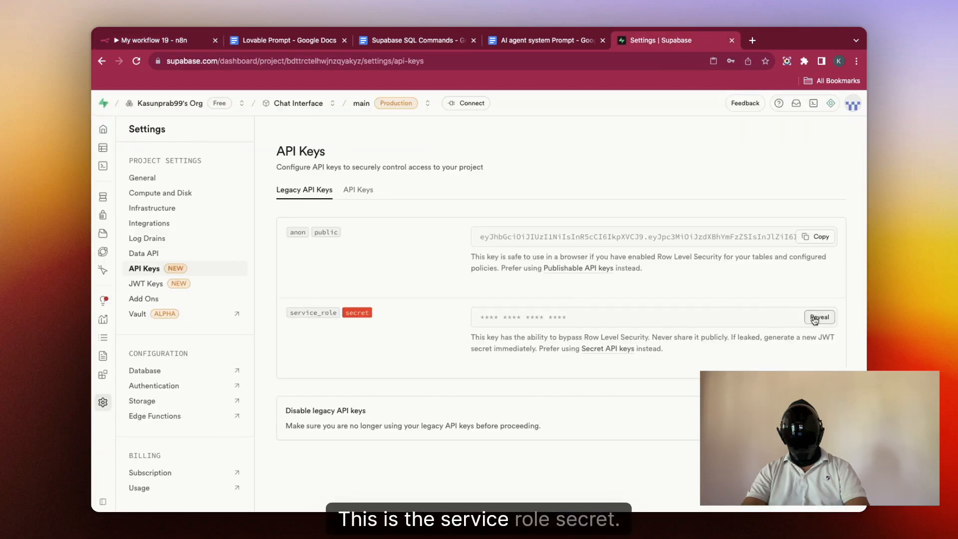